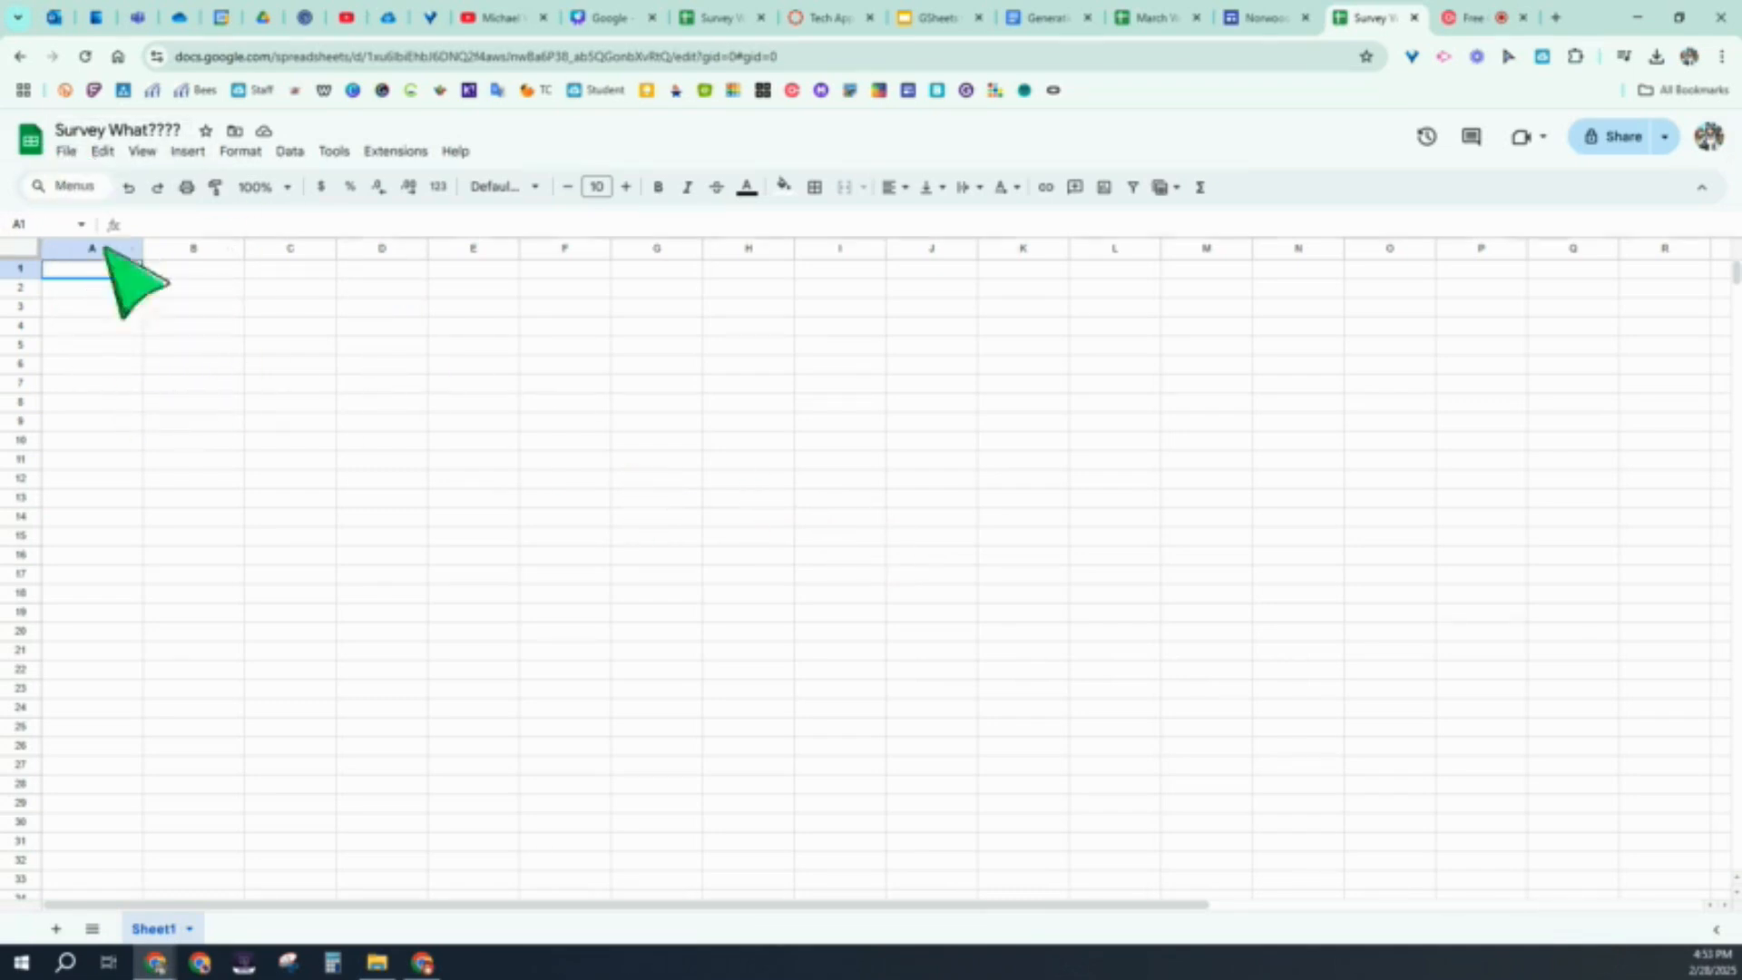
left_click(86, 277)
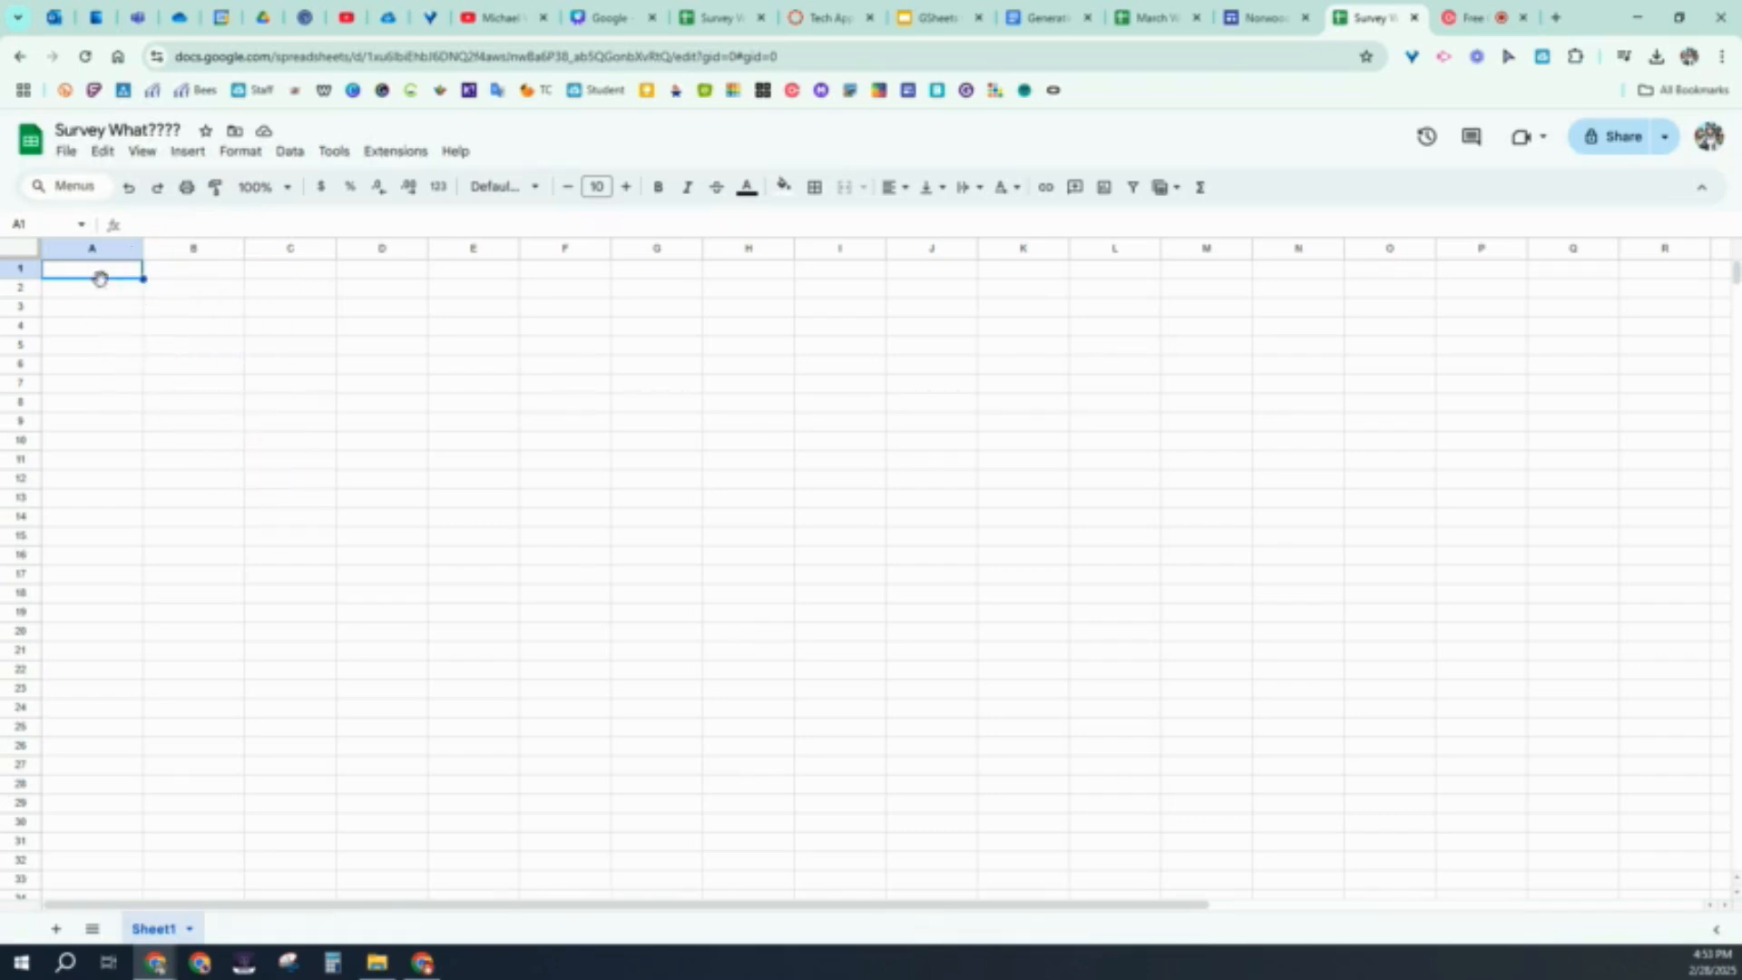
left_click(171, 272)
left_click(264, 270)
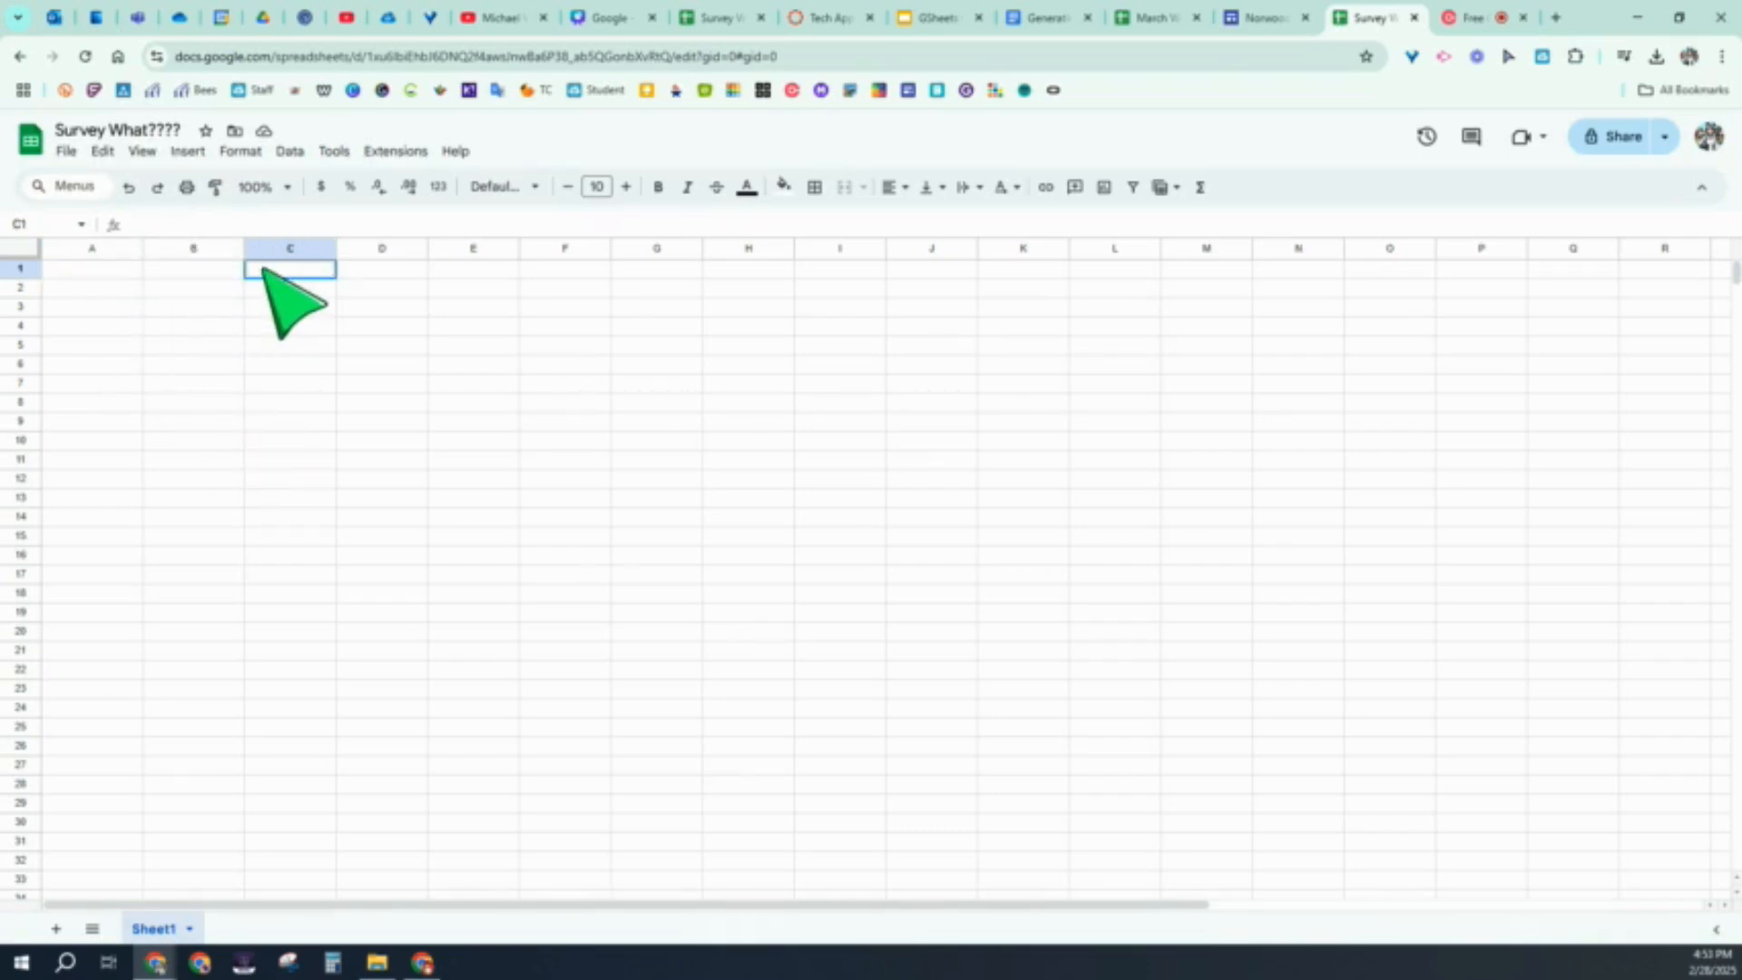
left_click(186, 272)
Step: Enter the headers Answer Choices in A1 and Total Responses in B1, and widen columns A and B slightly
left_click(86, 270)
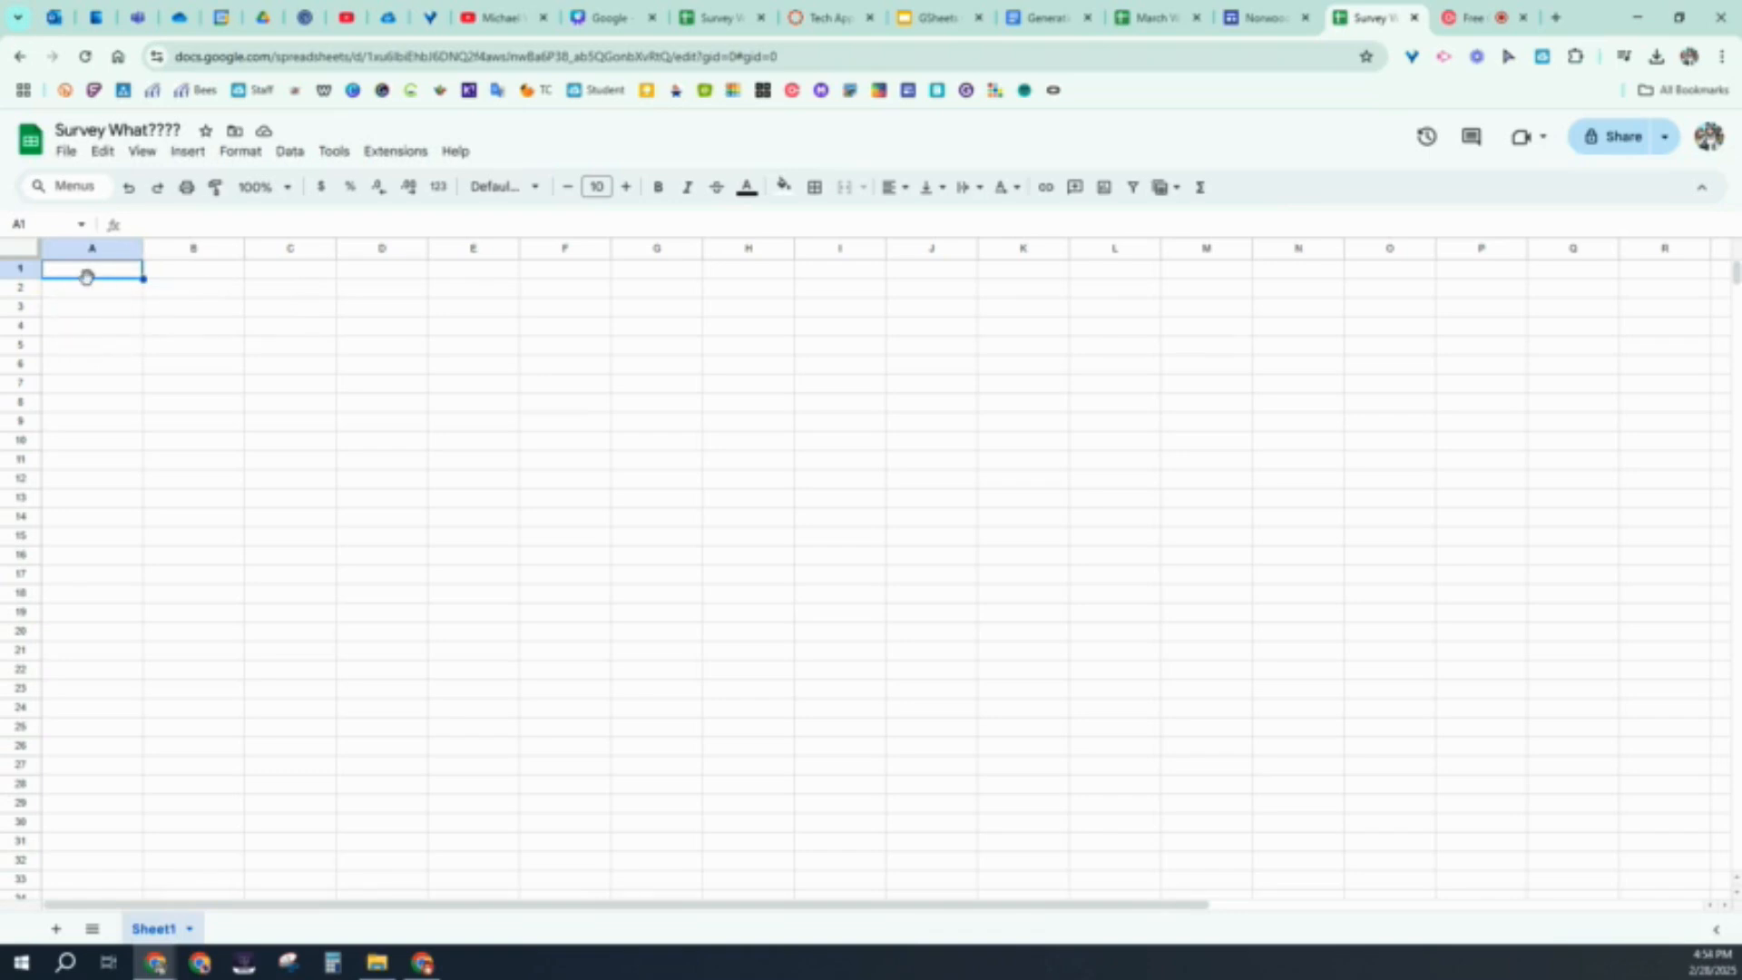
type("Ar")
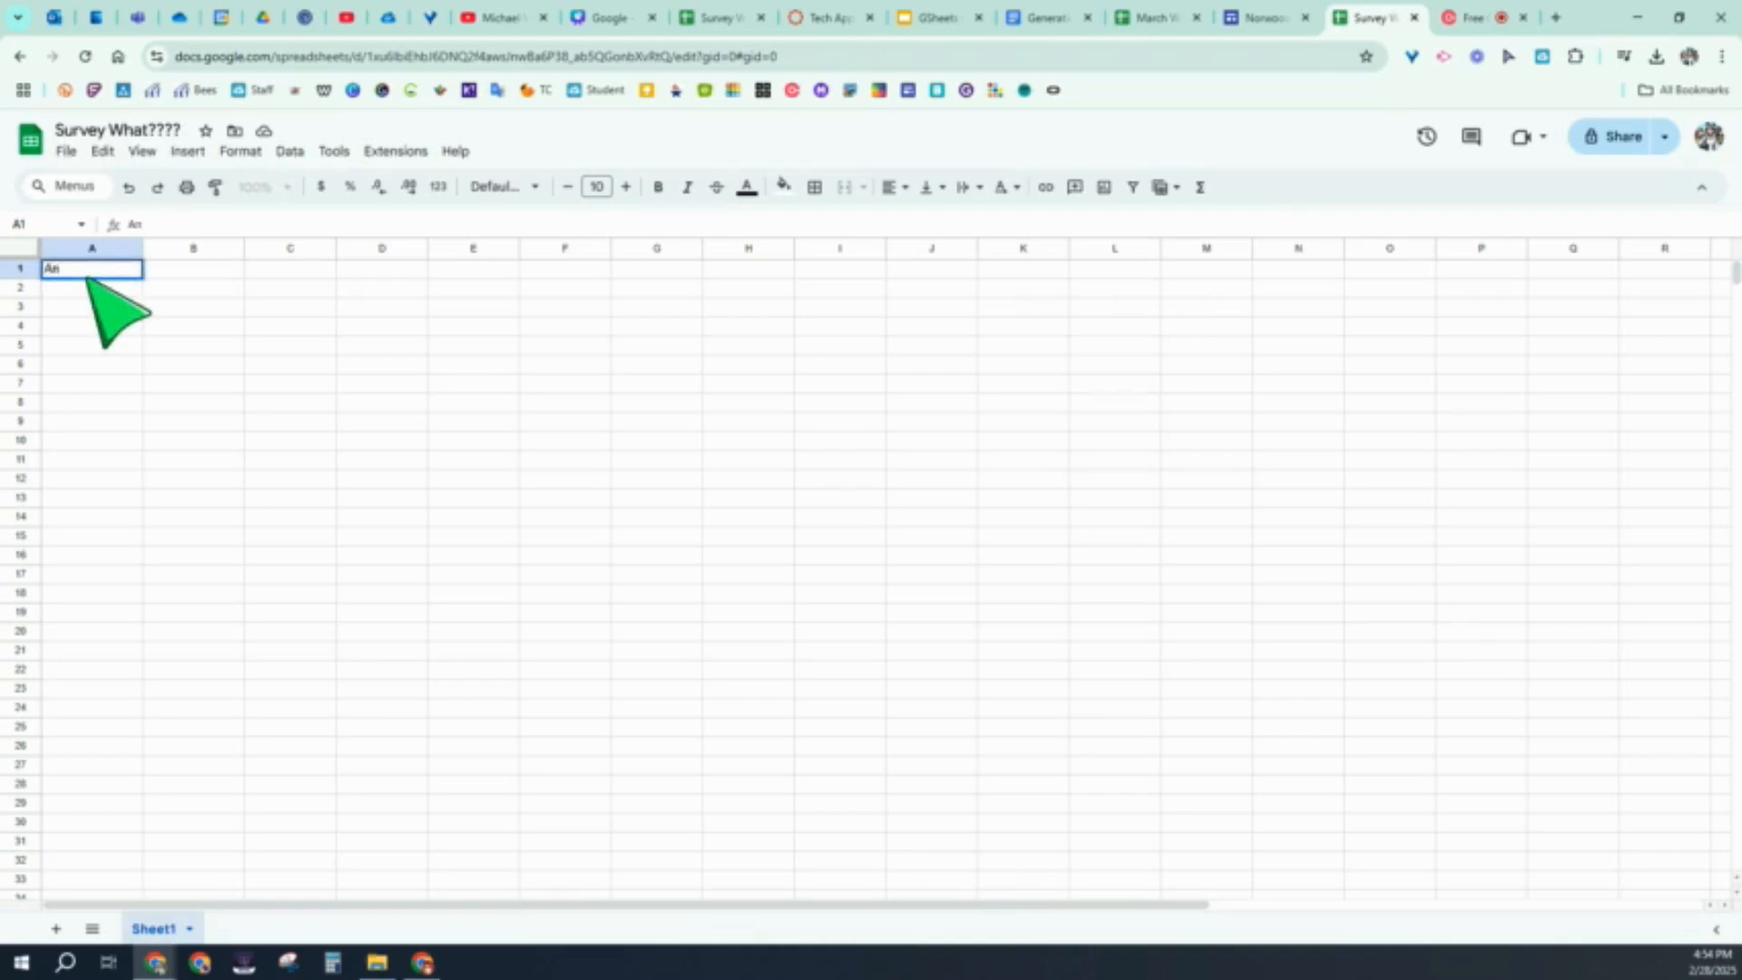
type("swer Choices")
key("Tab")
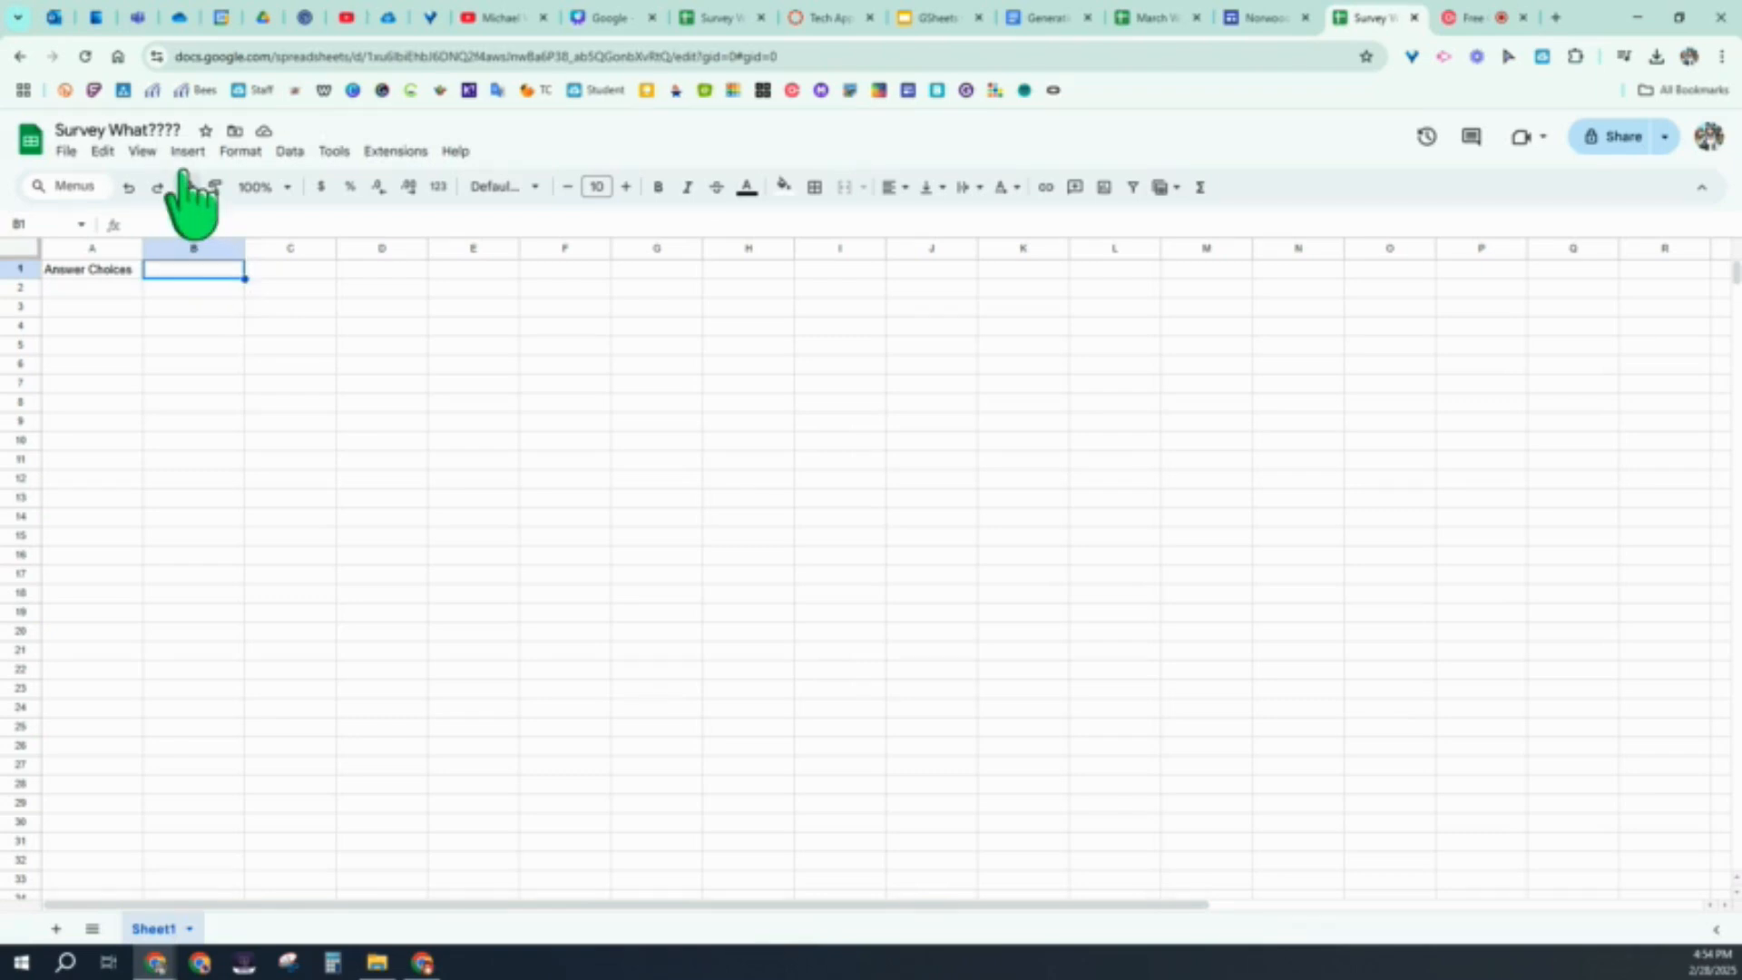
type("Total Re")
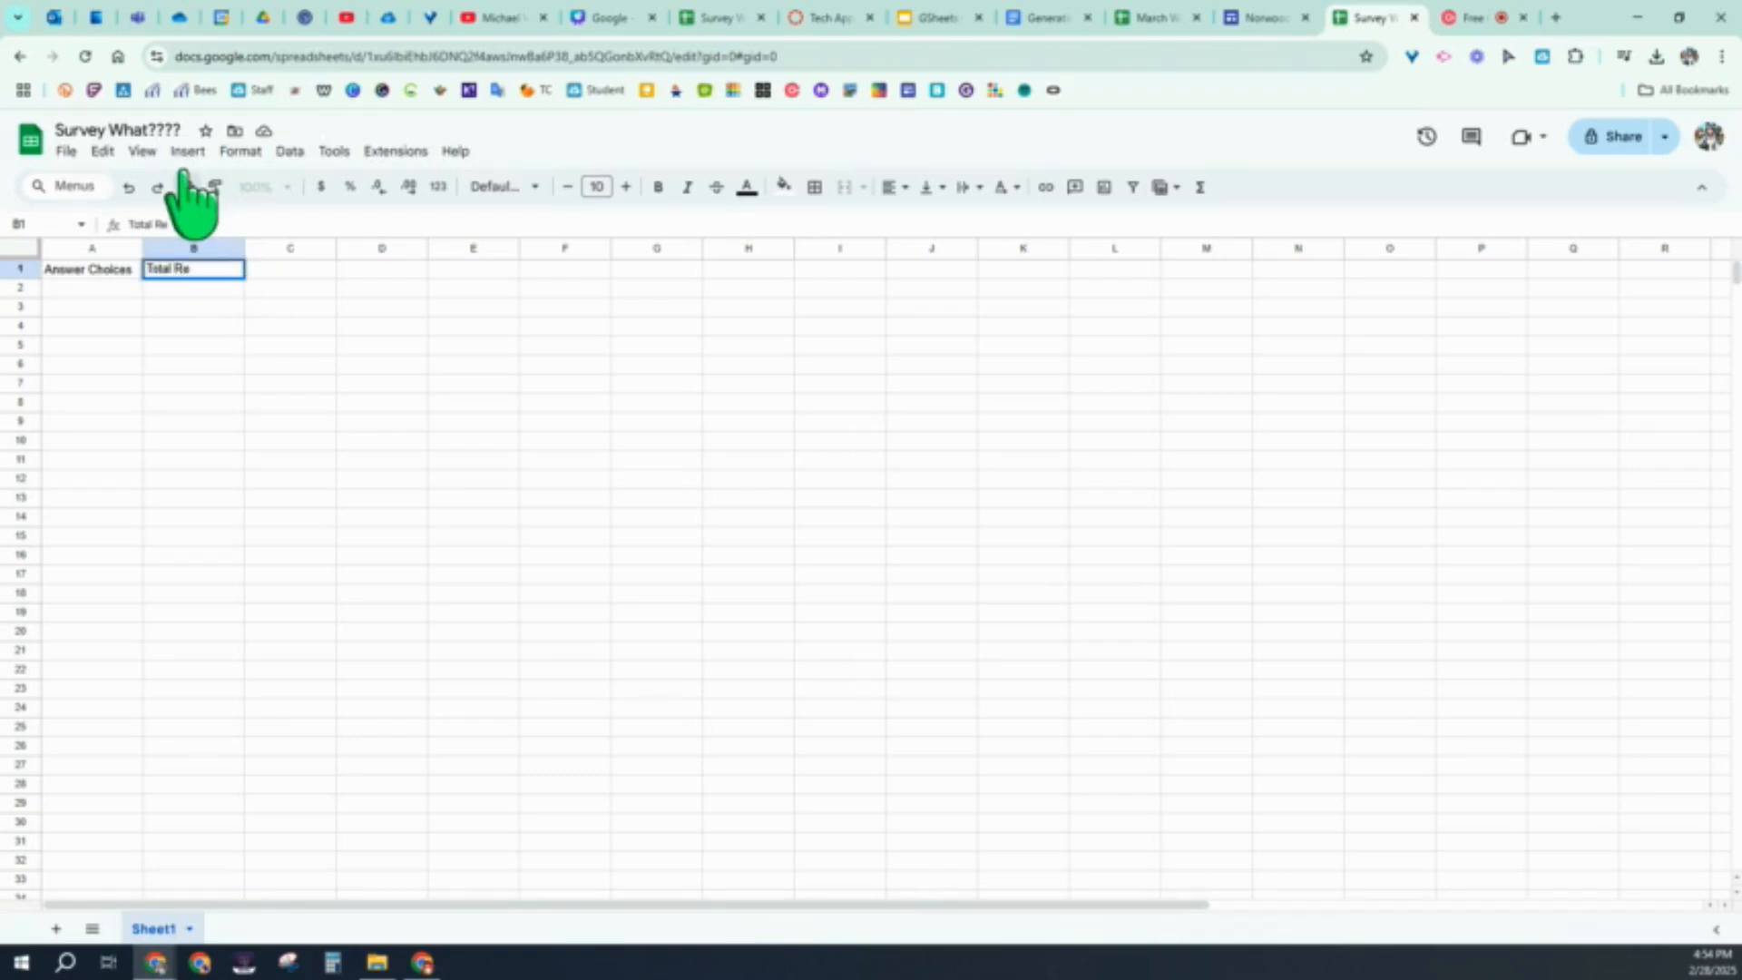
type("sponses")
key("Return")
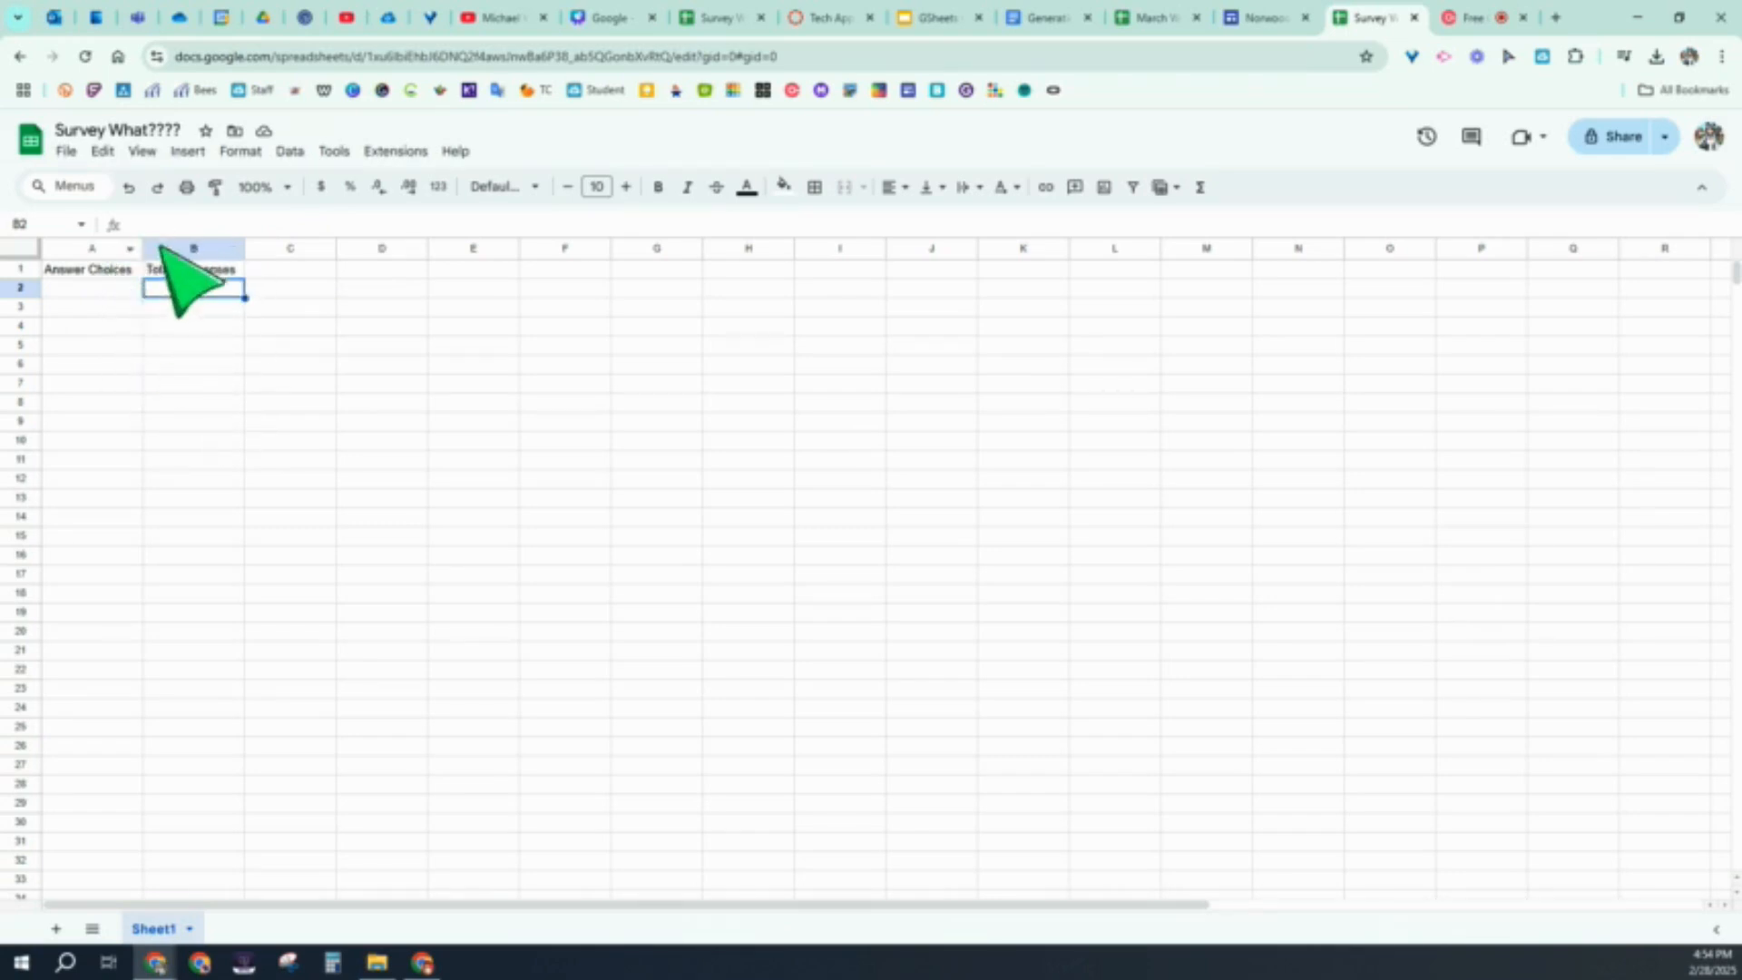
left_click_drag(143, 249, 142, 249)
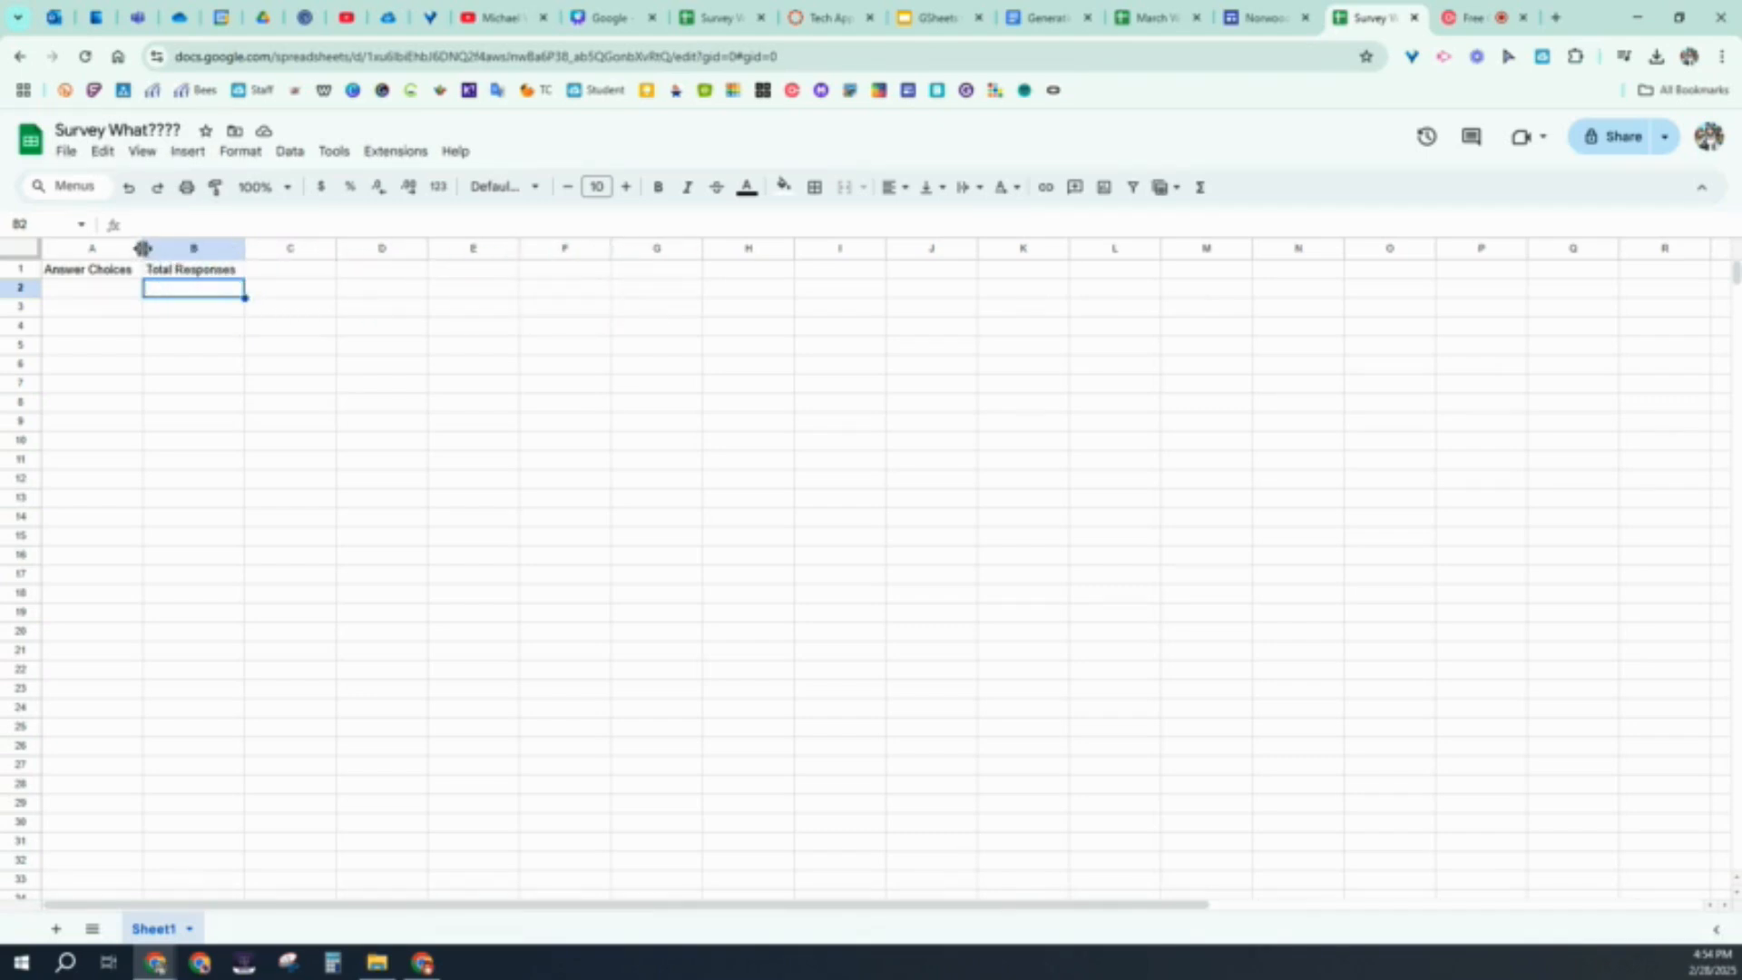
left_click_drag(143, 248, 269, 248)
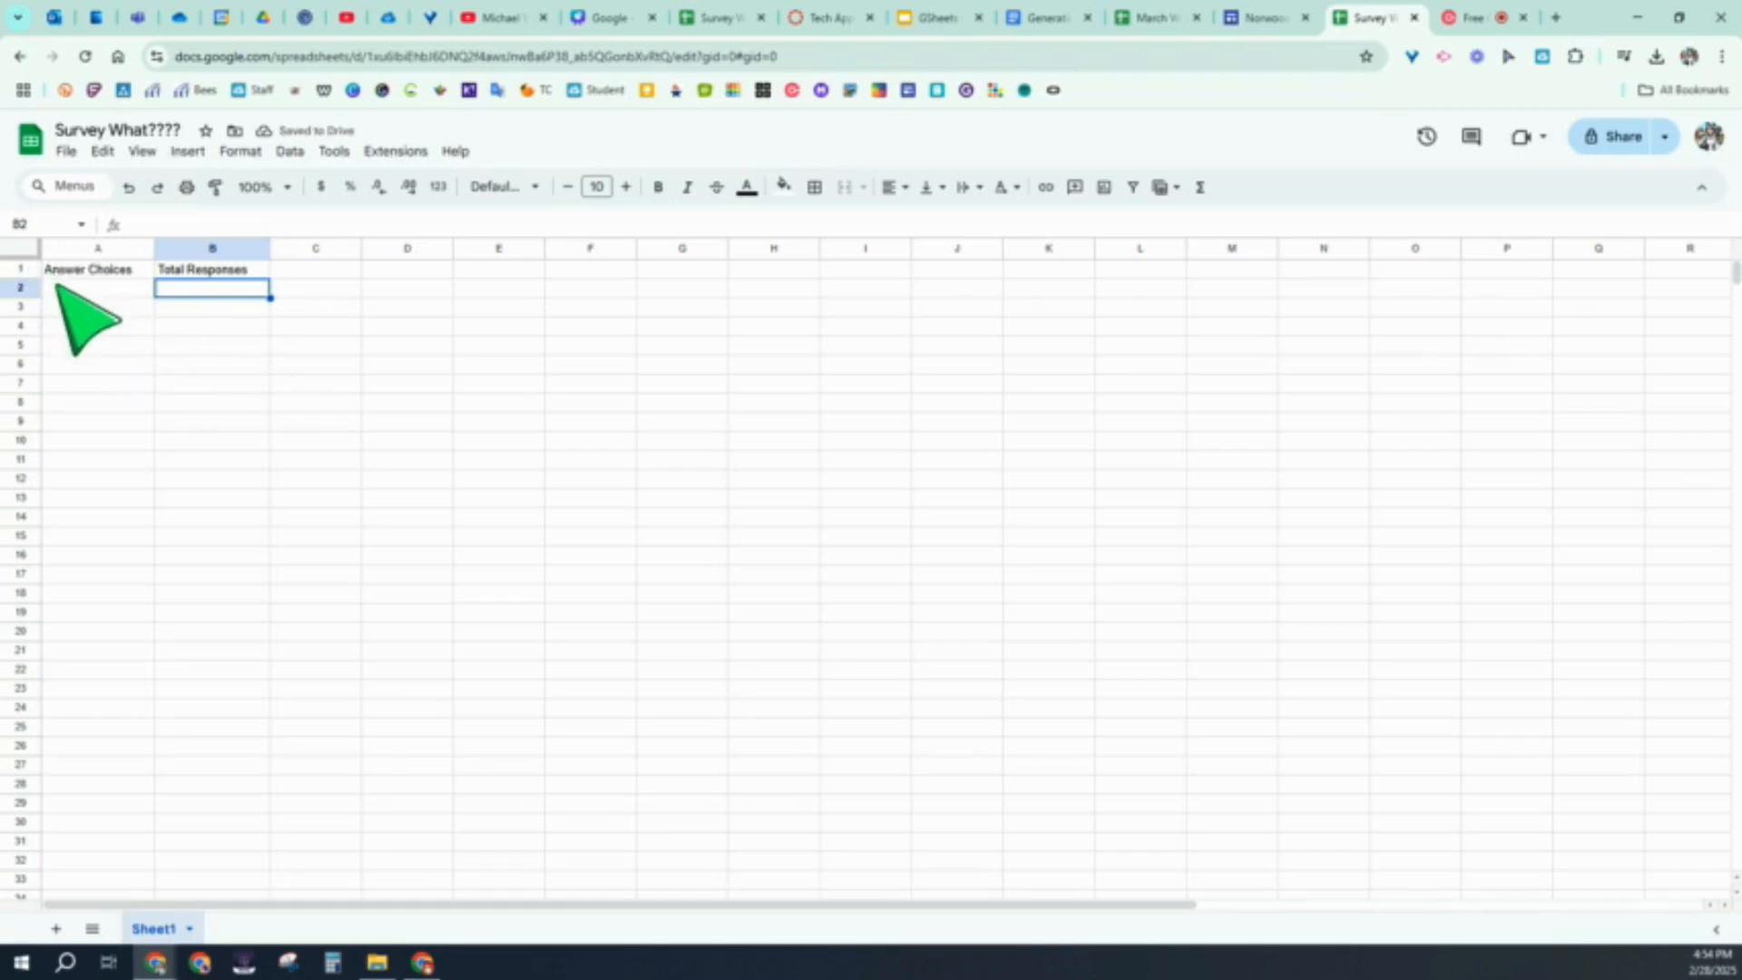
Step: Apply all borders to every cell of the sheet
left_click(27, 245)
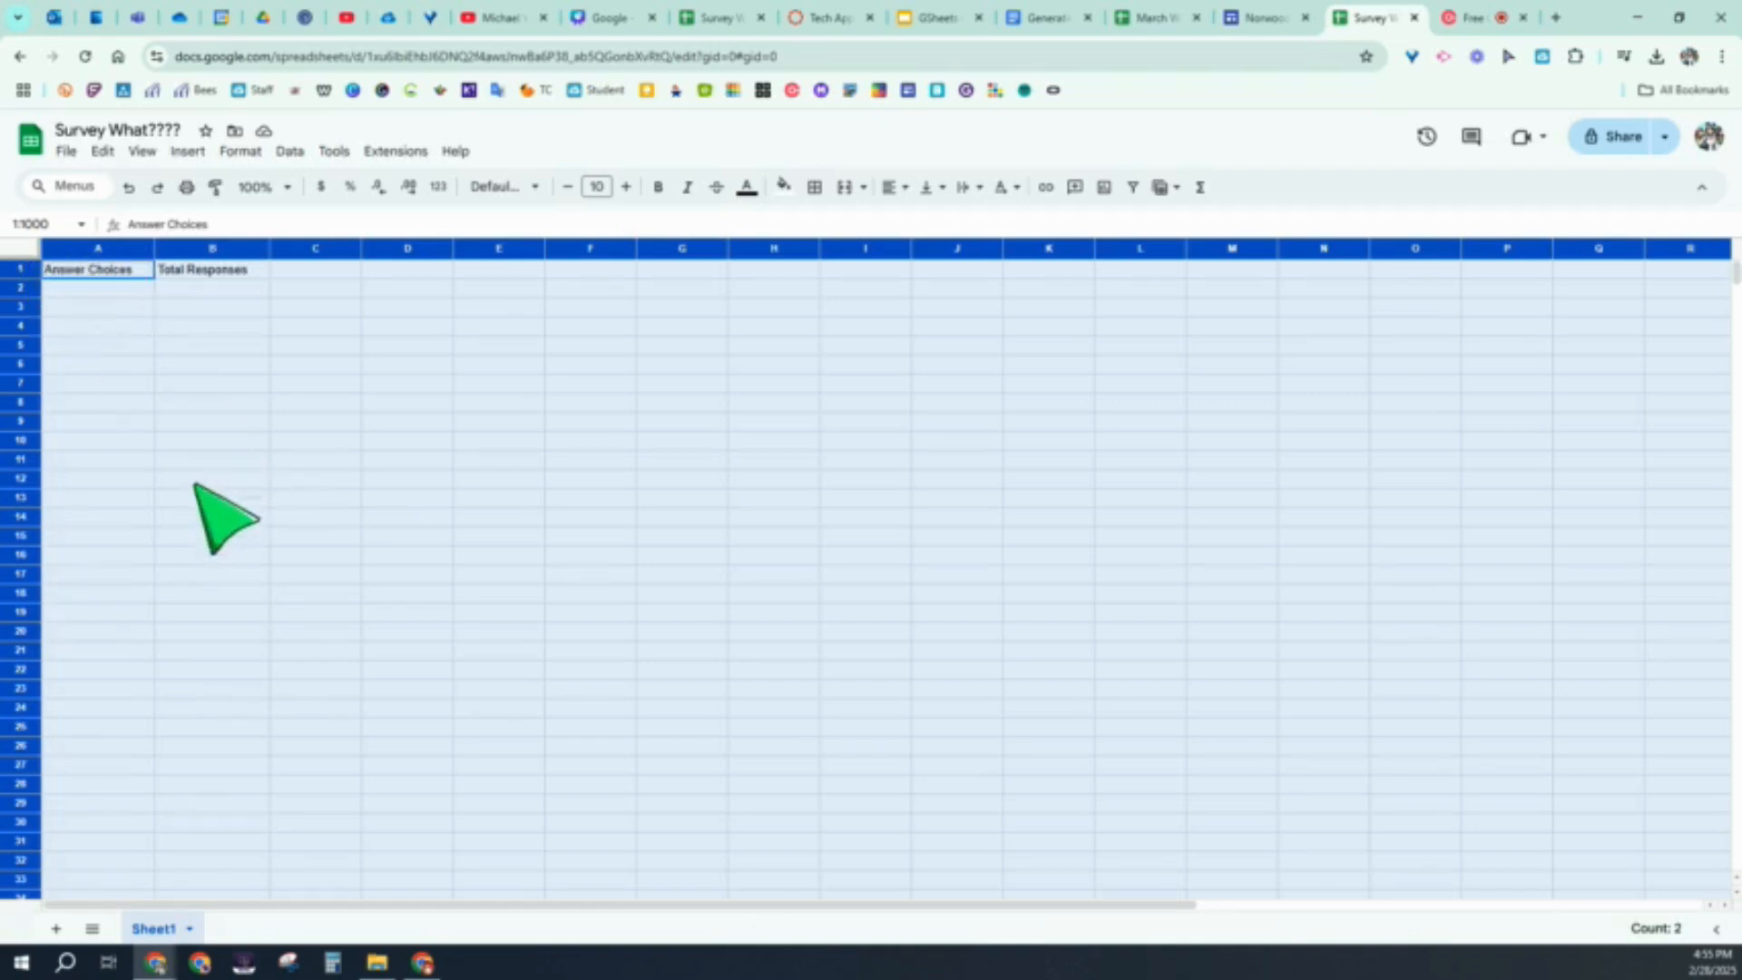
left_click(814, 187)
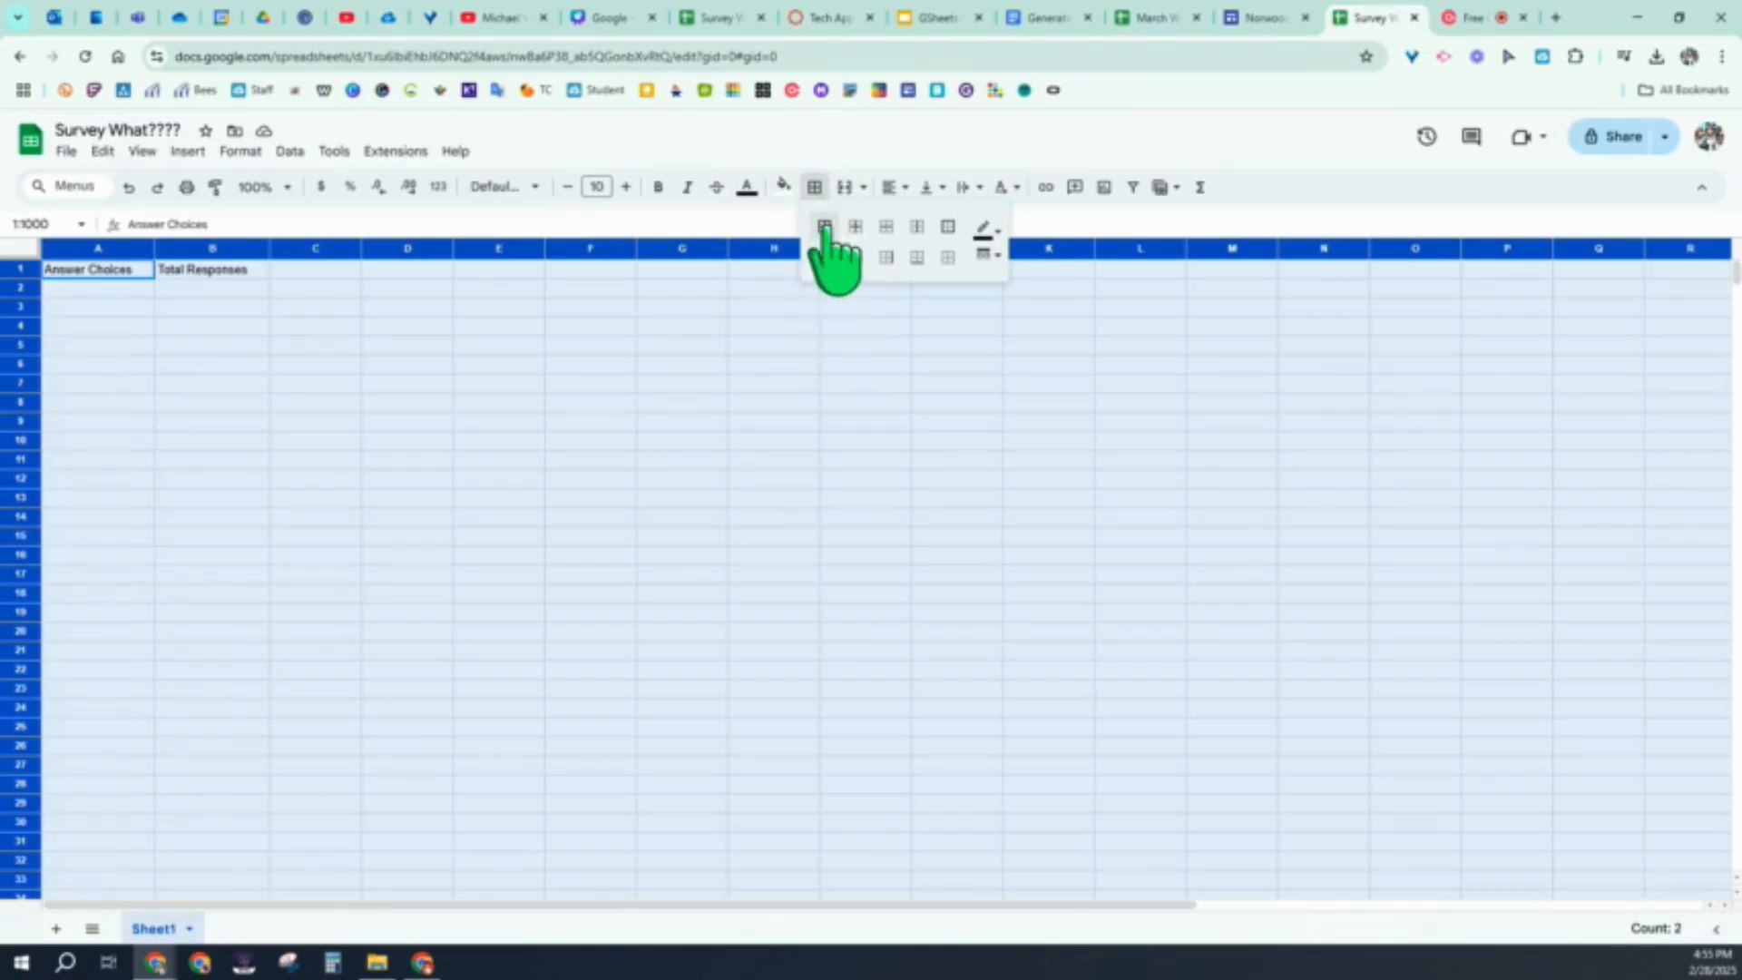
left_click(824, 227)
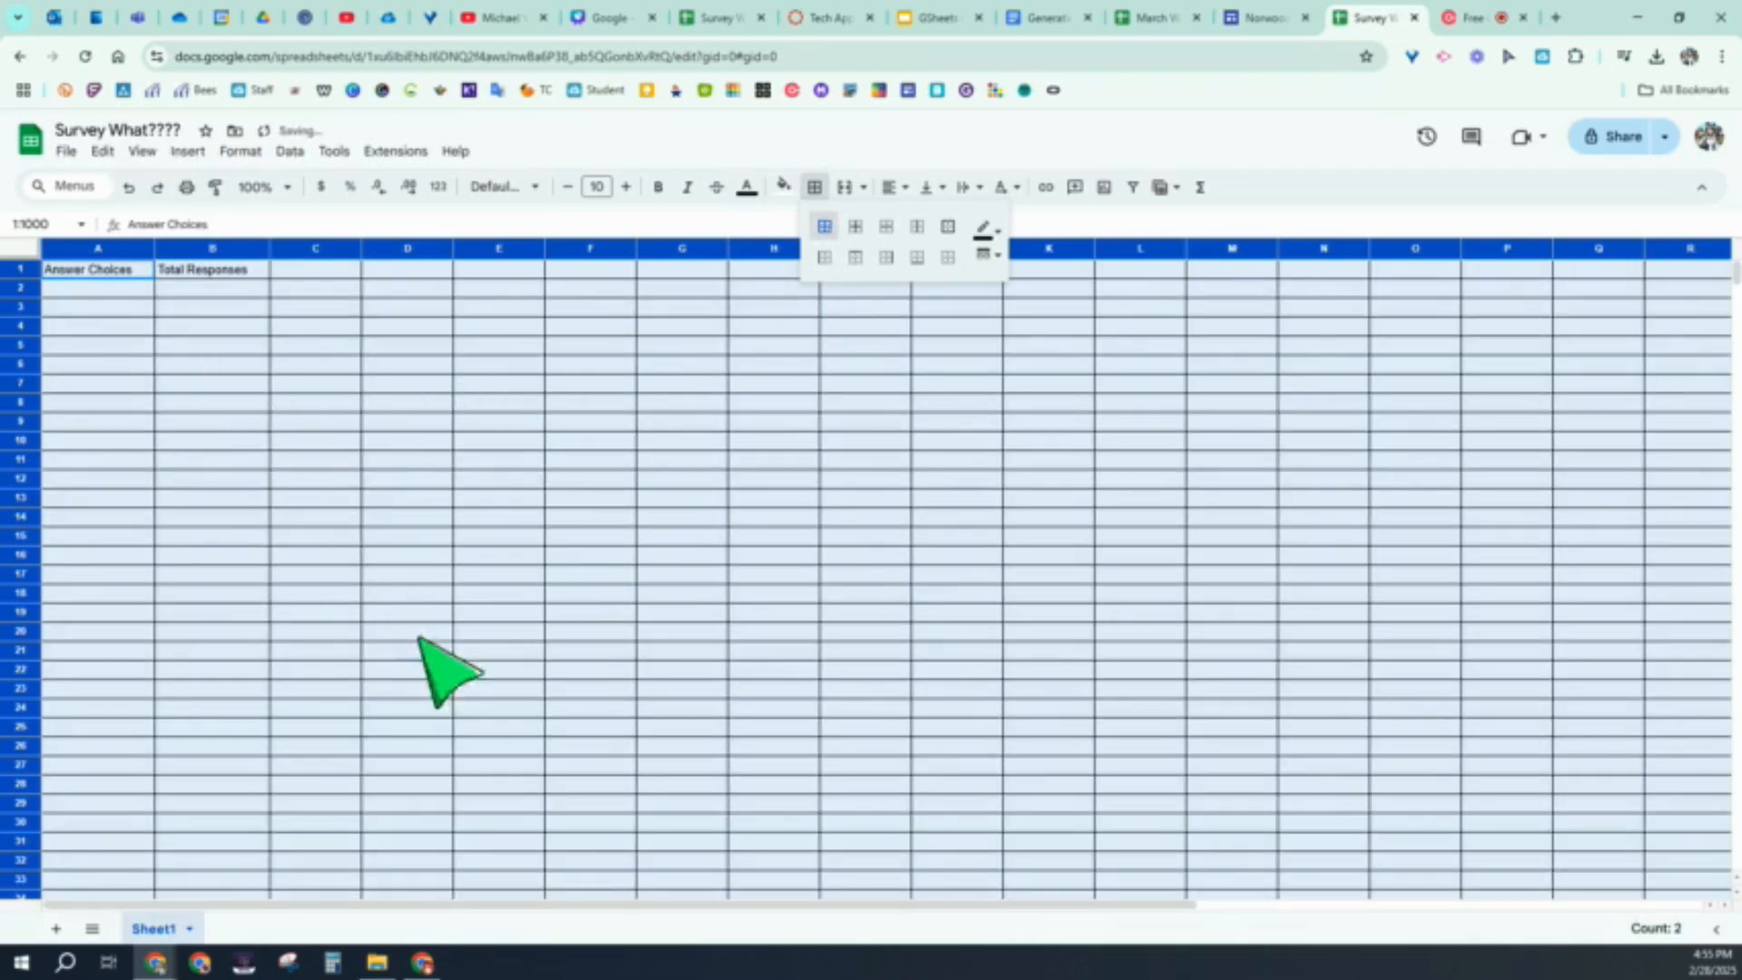
left_click(174, 307)
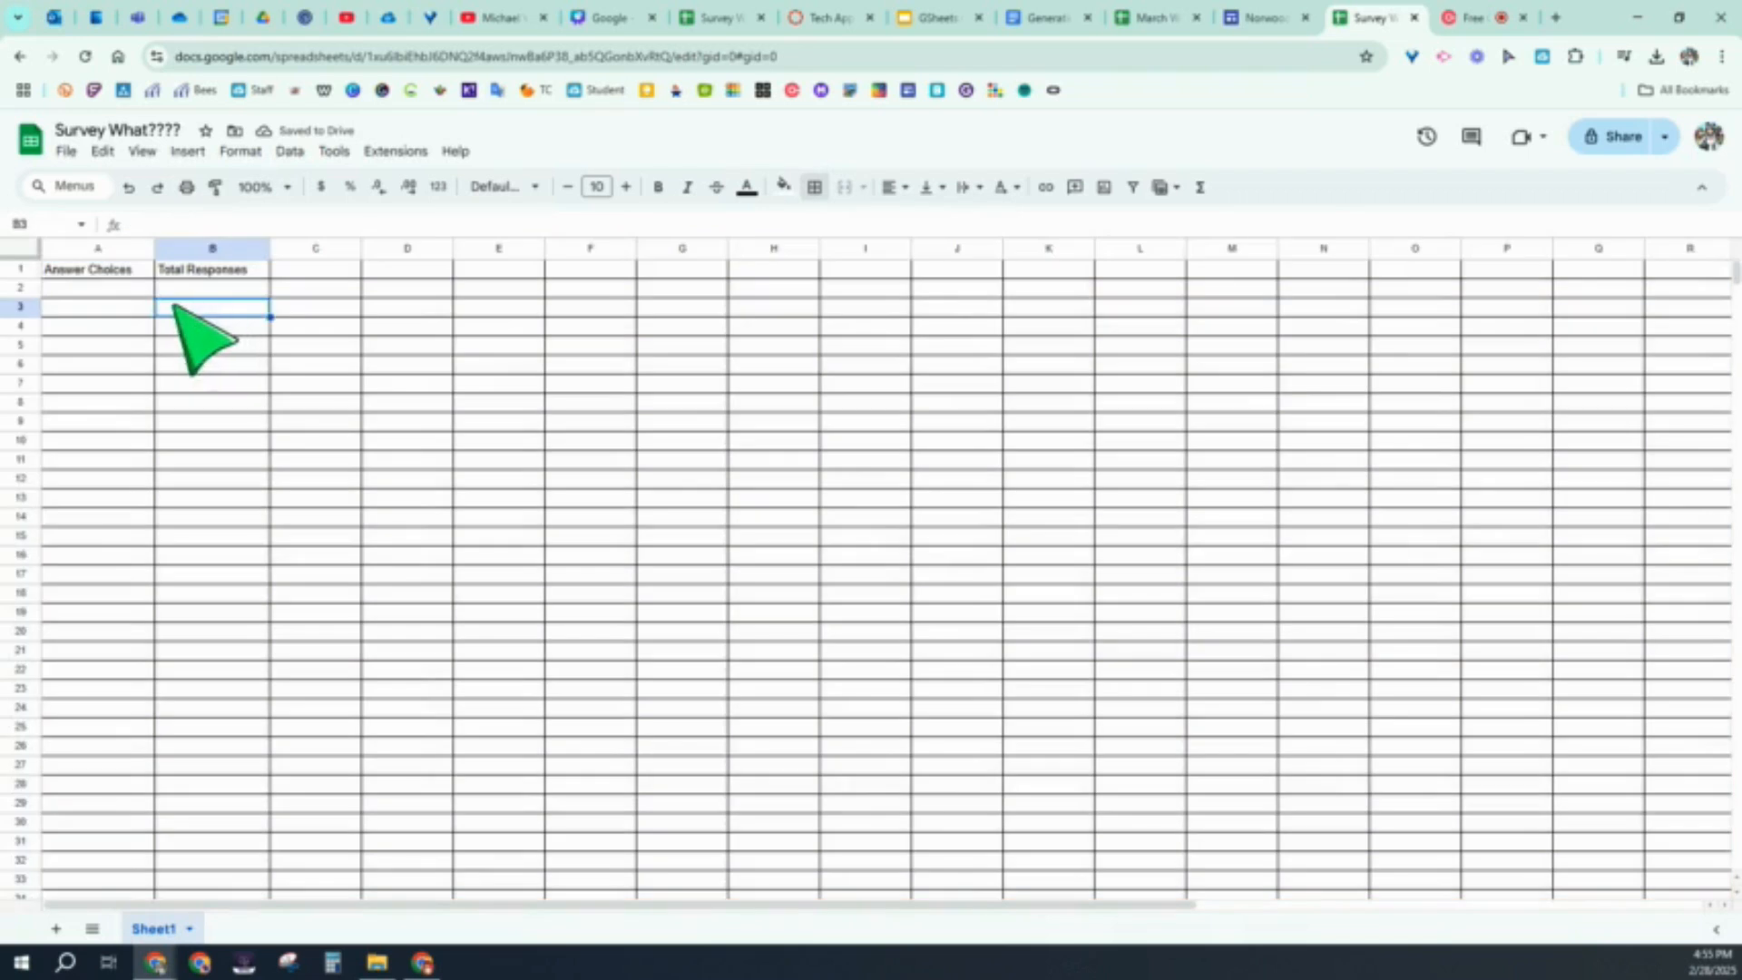
Step: List the answer choices Apples, Bananas, Coconuts, Oranges and Pinapple in cells A2 to A6
left_click(70, 288)
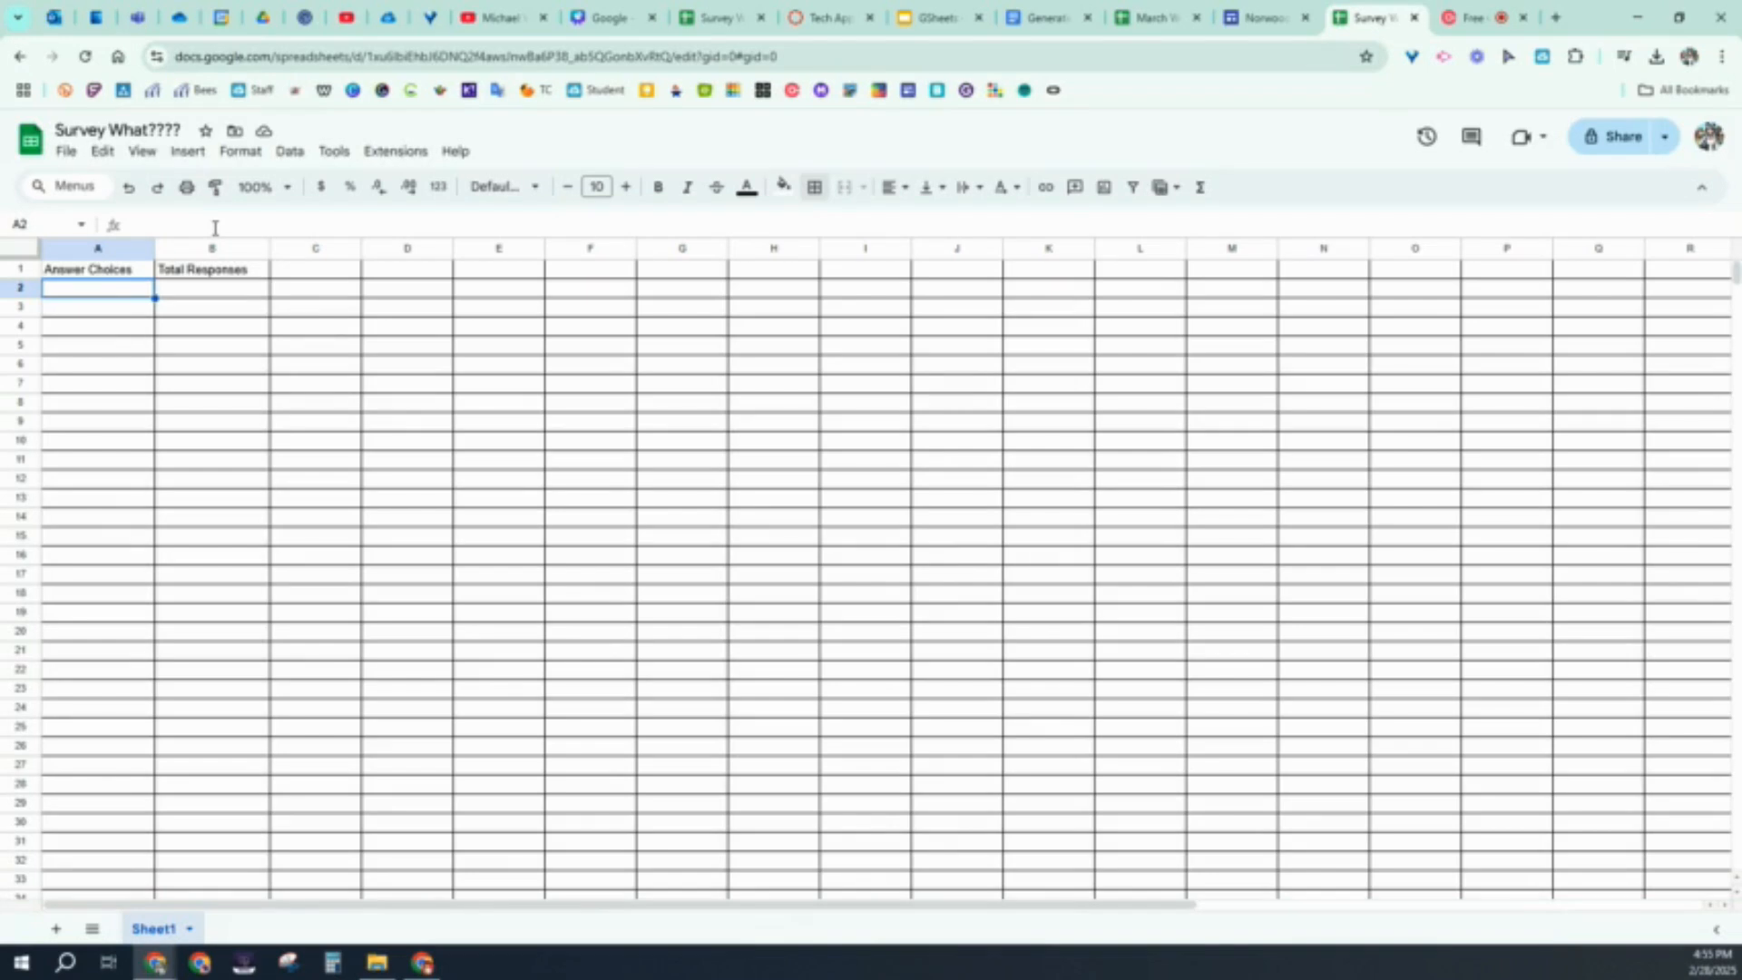
type("A")
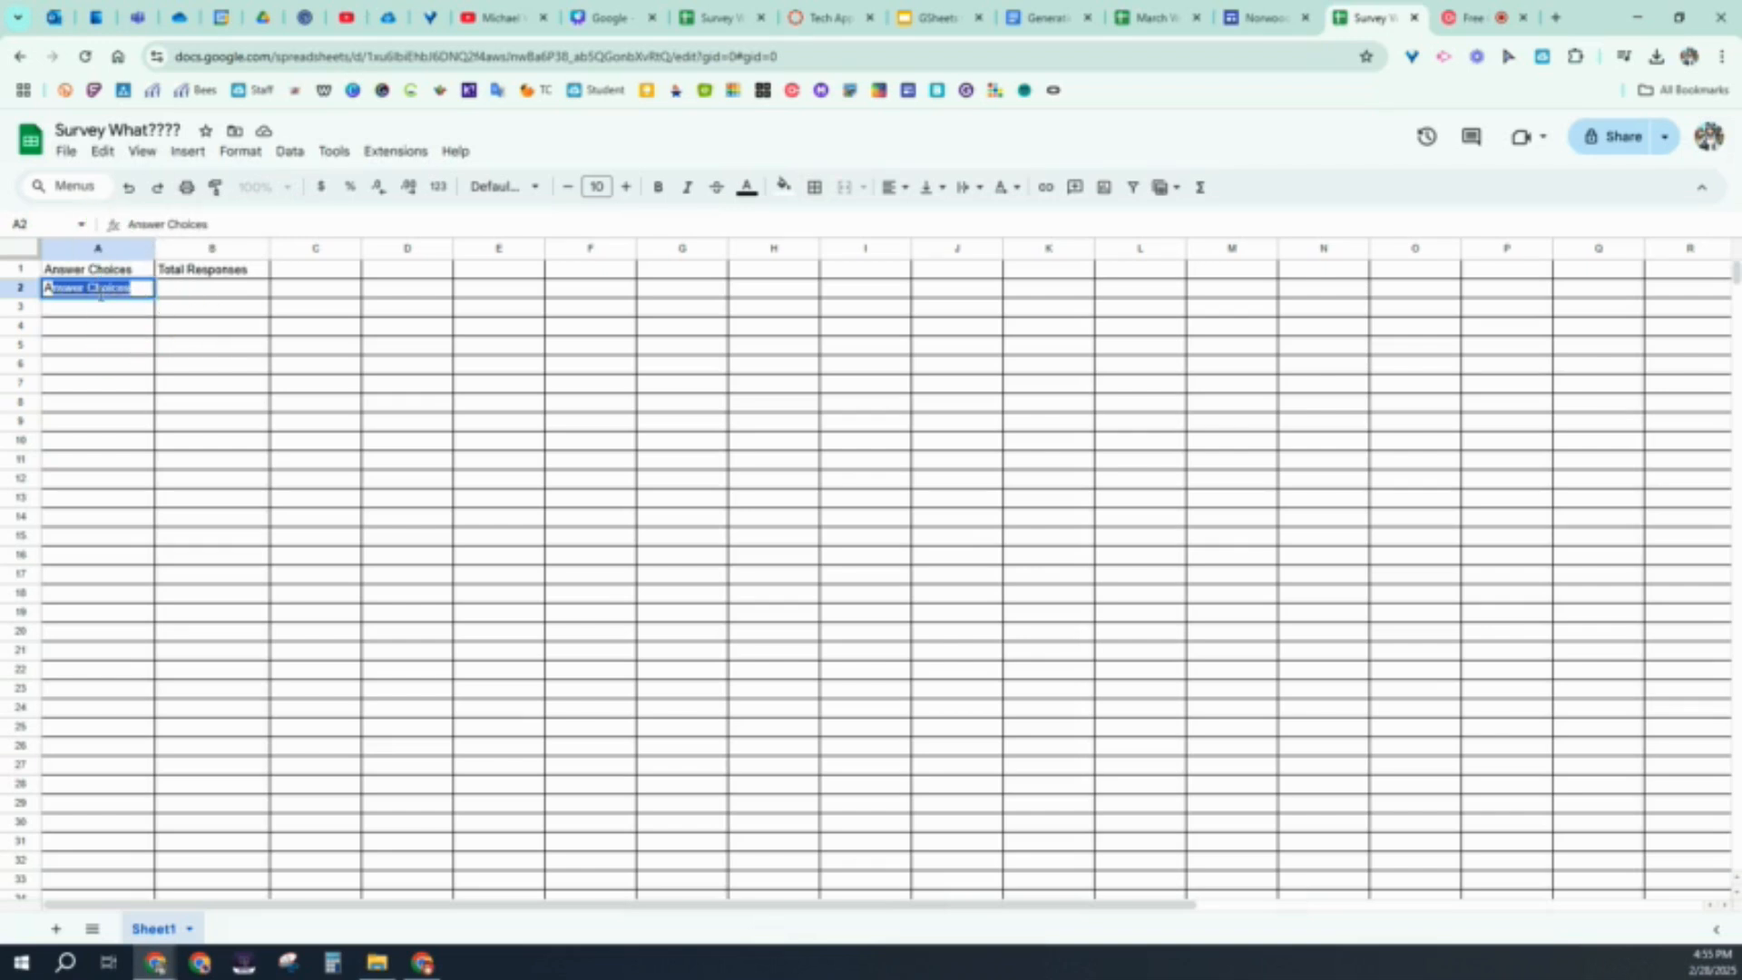
type("pples")
key("Return")
type("ban")
key("BackSpace")
key("BackSpace")
key("BackSpace")
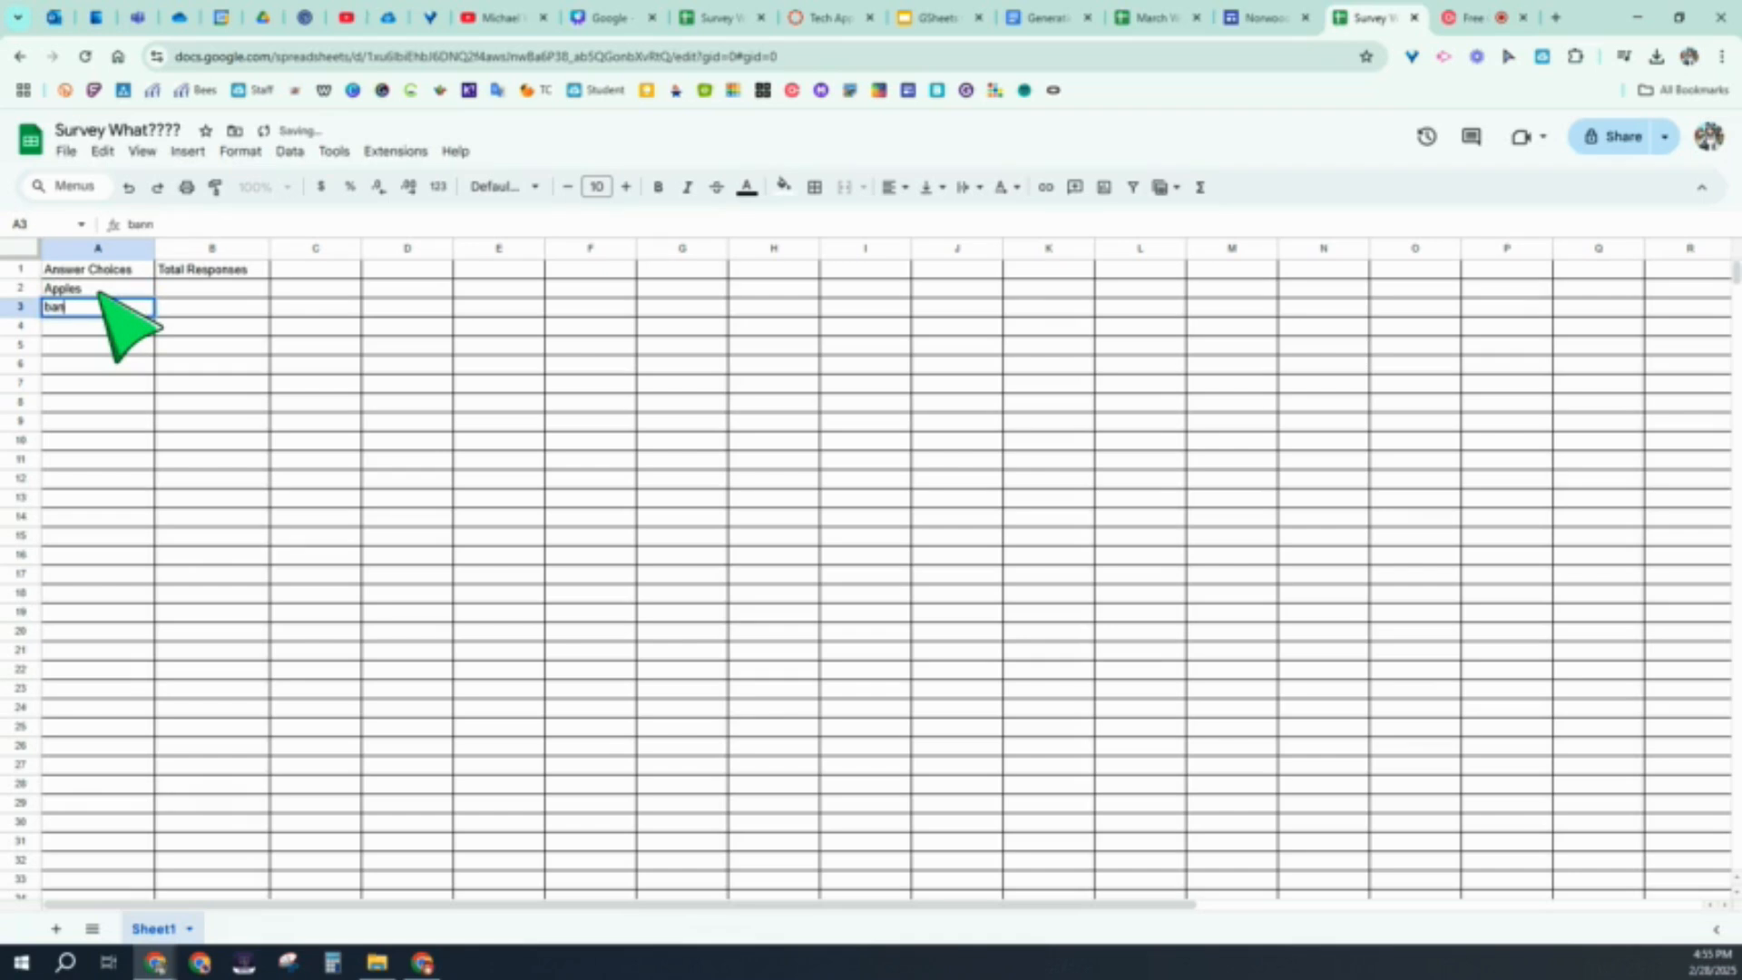
type("Bananas")
key("Return")
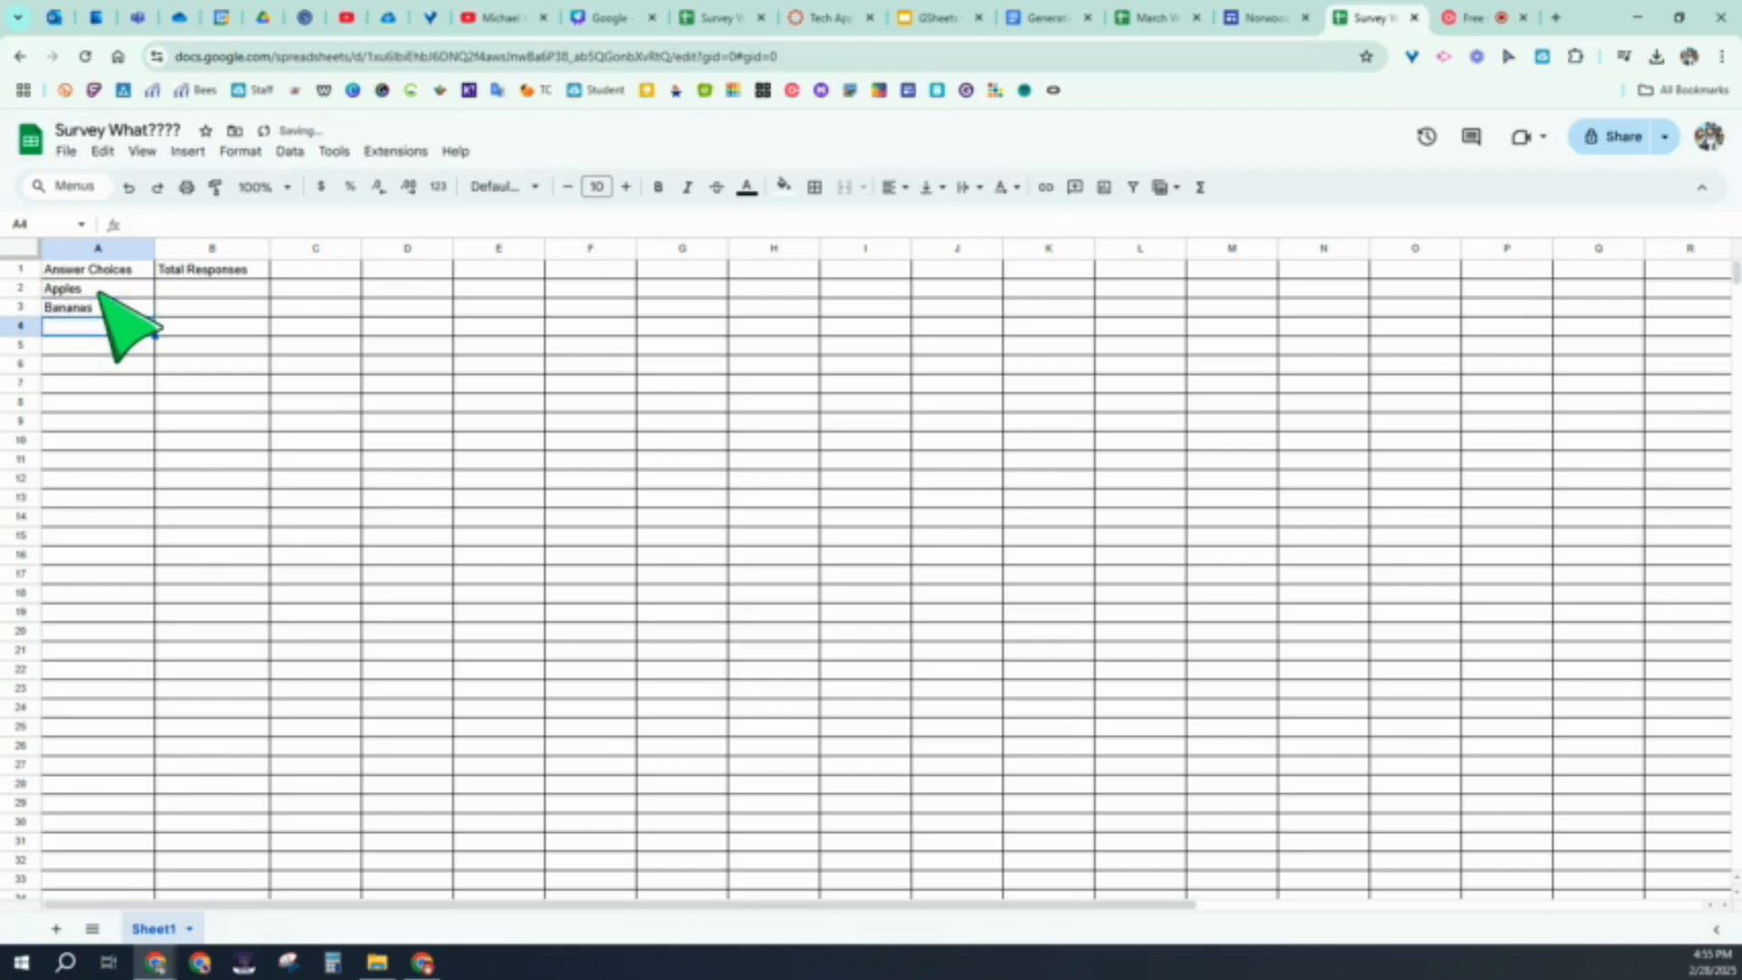
type("Coconuts")
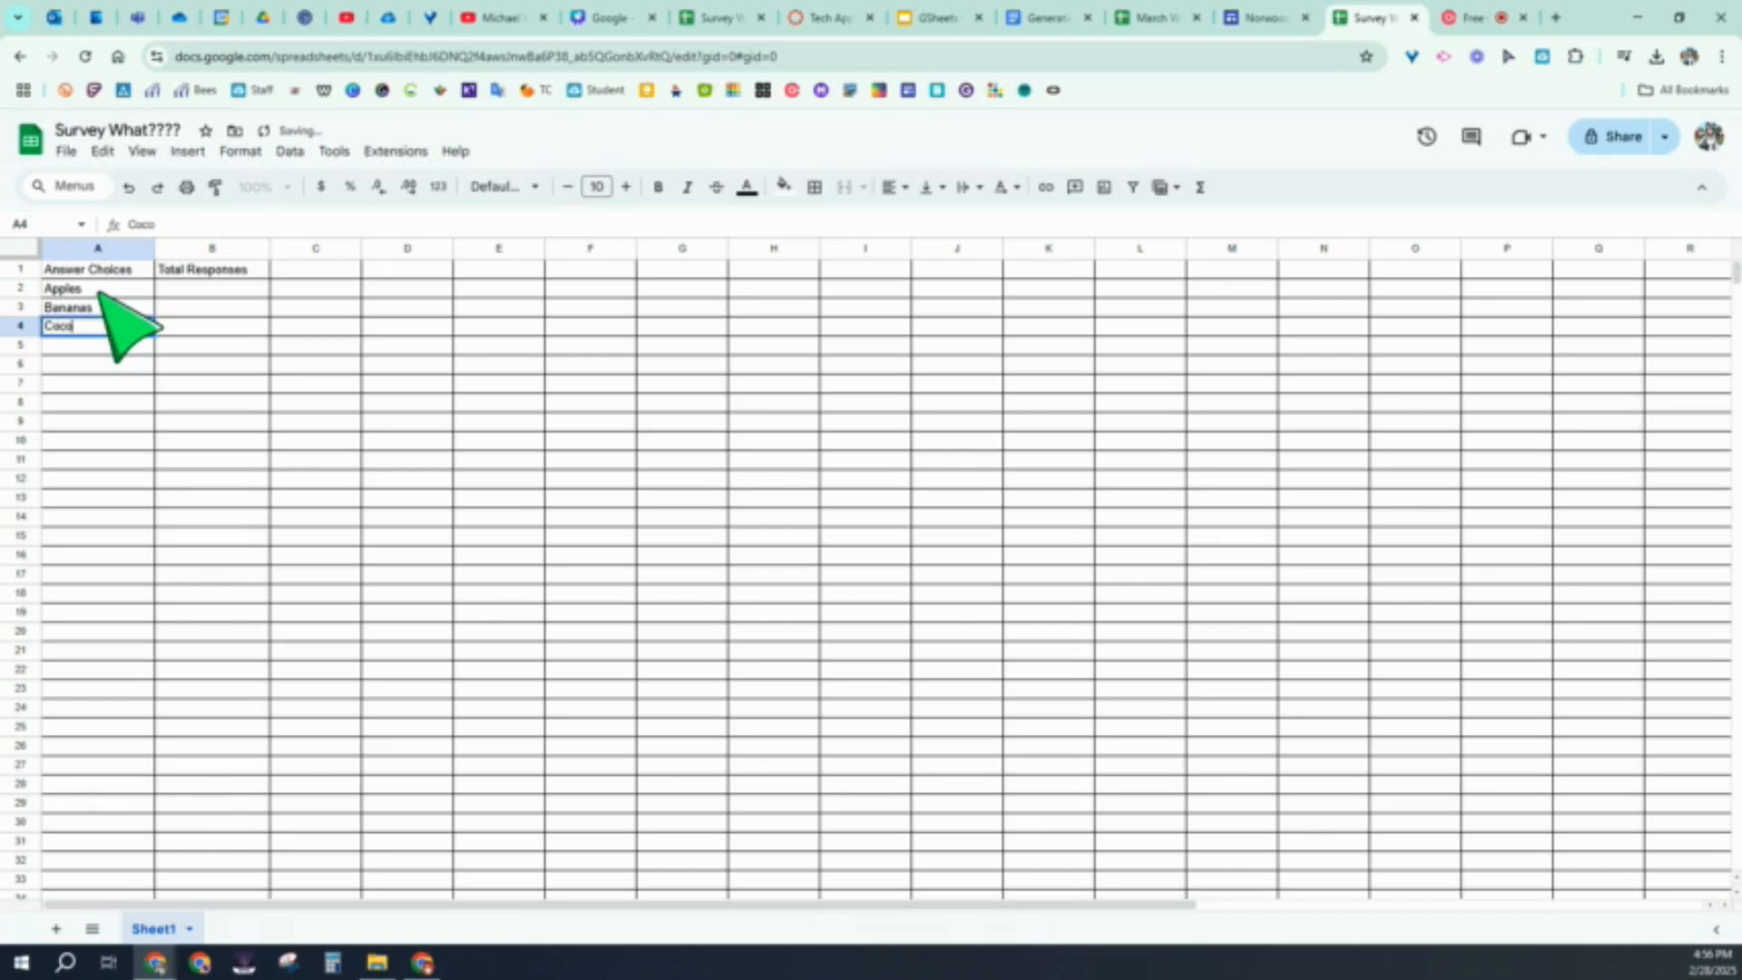
key("Return")
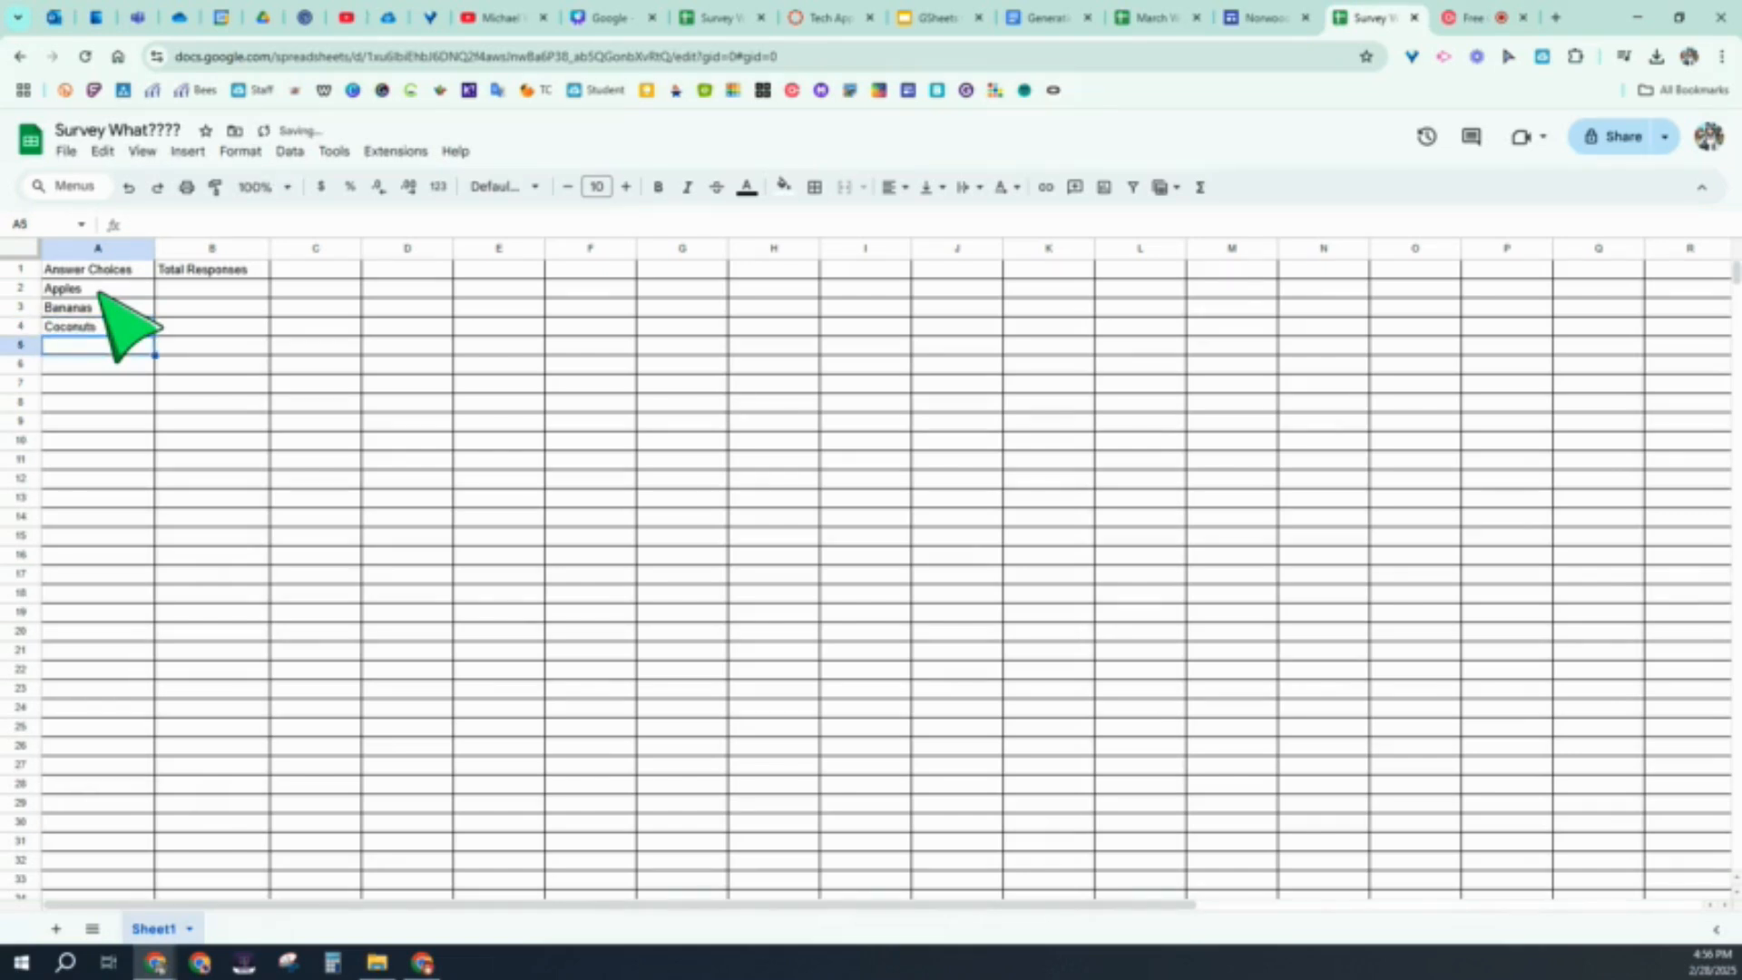
type("Oranges")
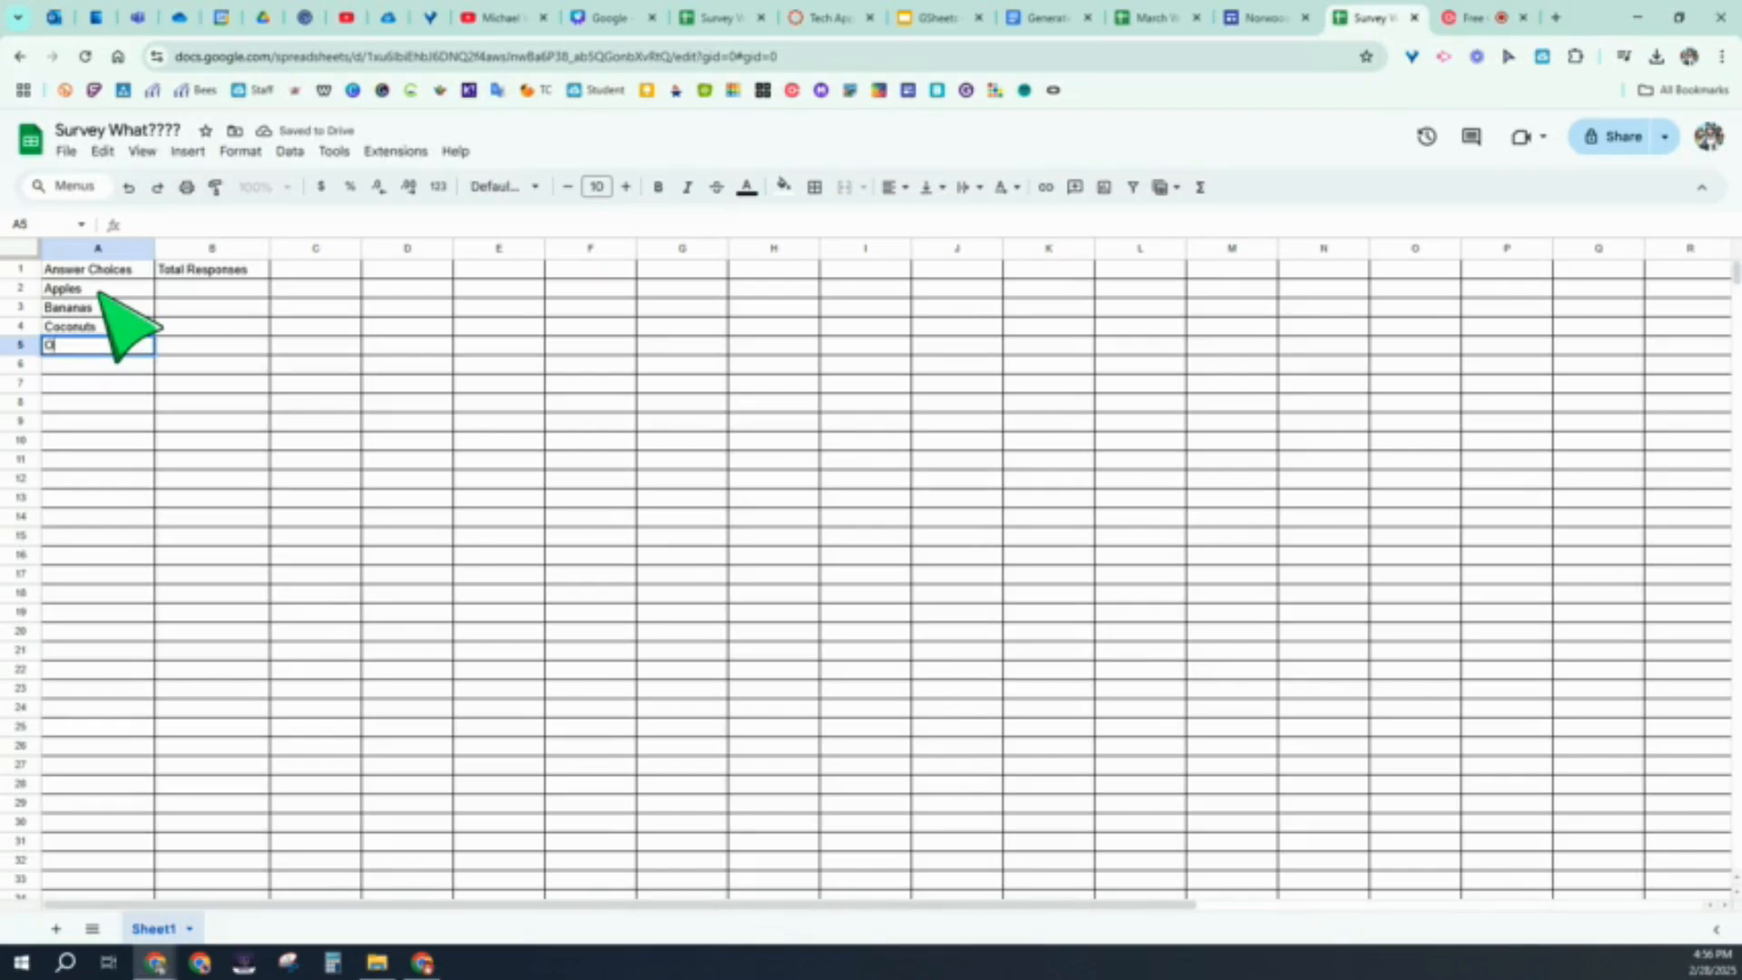
key("Return")
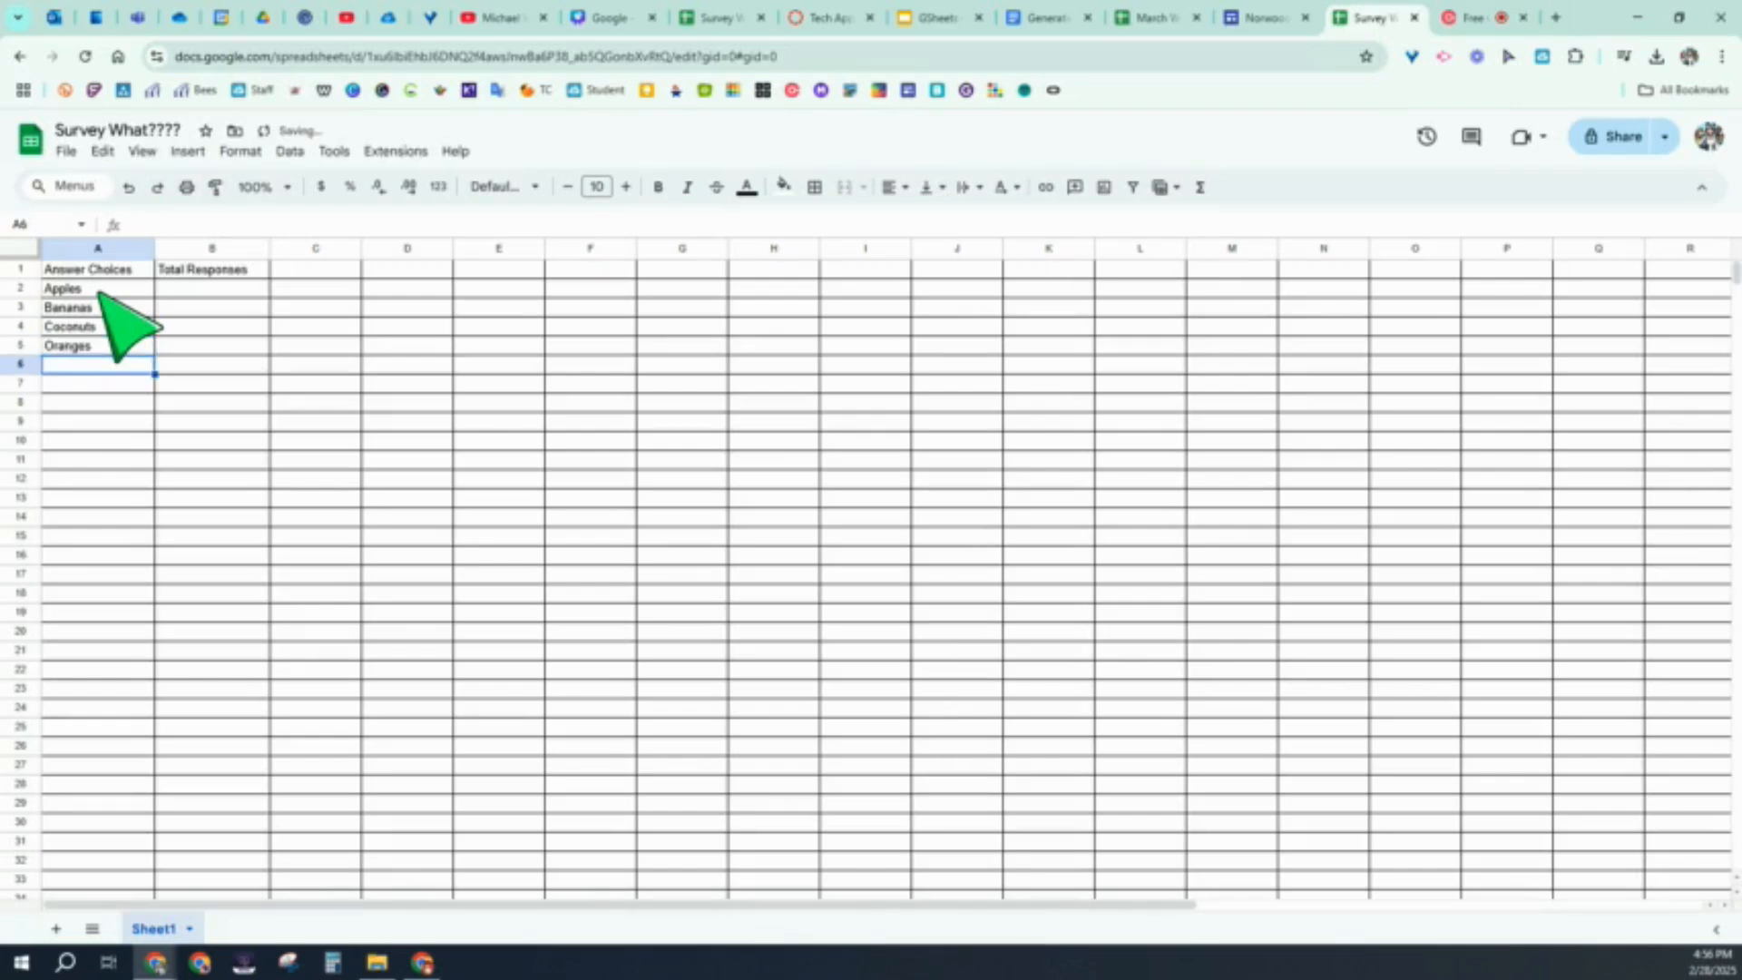
type("Pinapl")
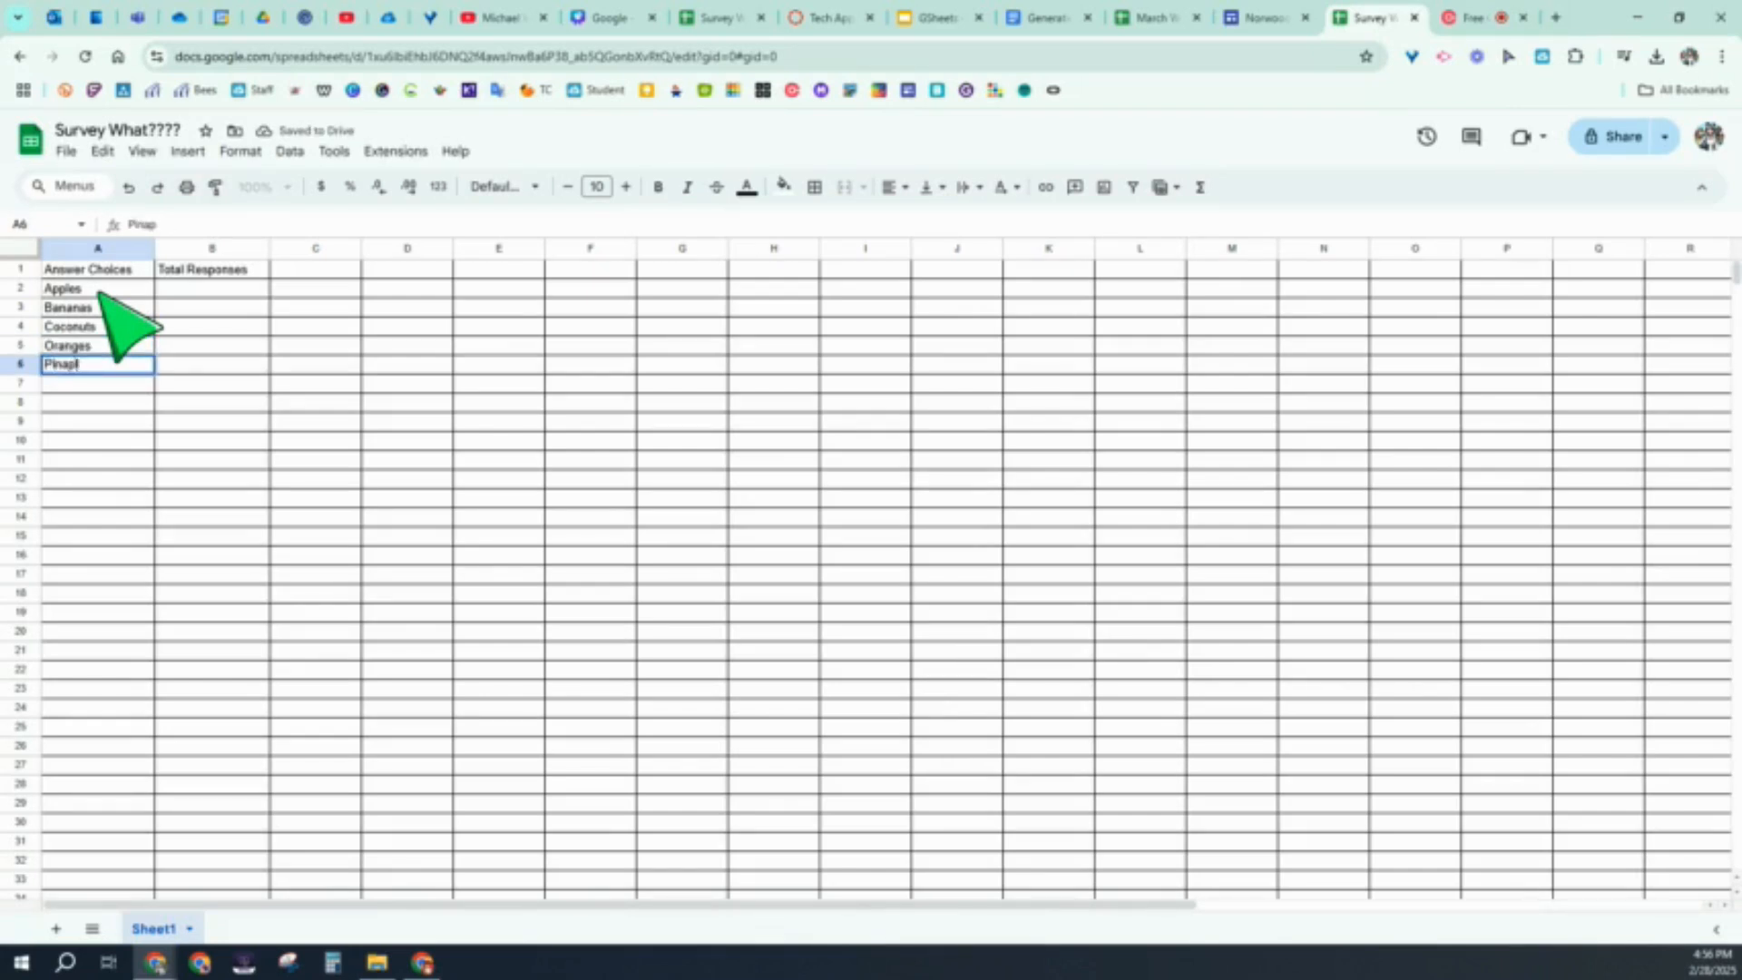
type("eple")
Step: Enter the response totals 5, 12, 6, 13 and 6 in cells B2 to B6
left_click(186, 291)
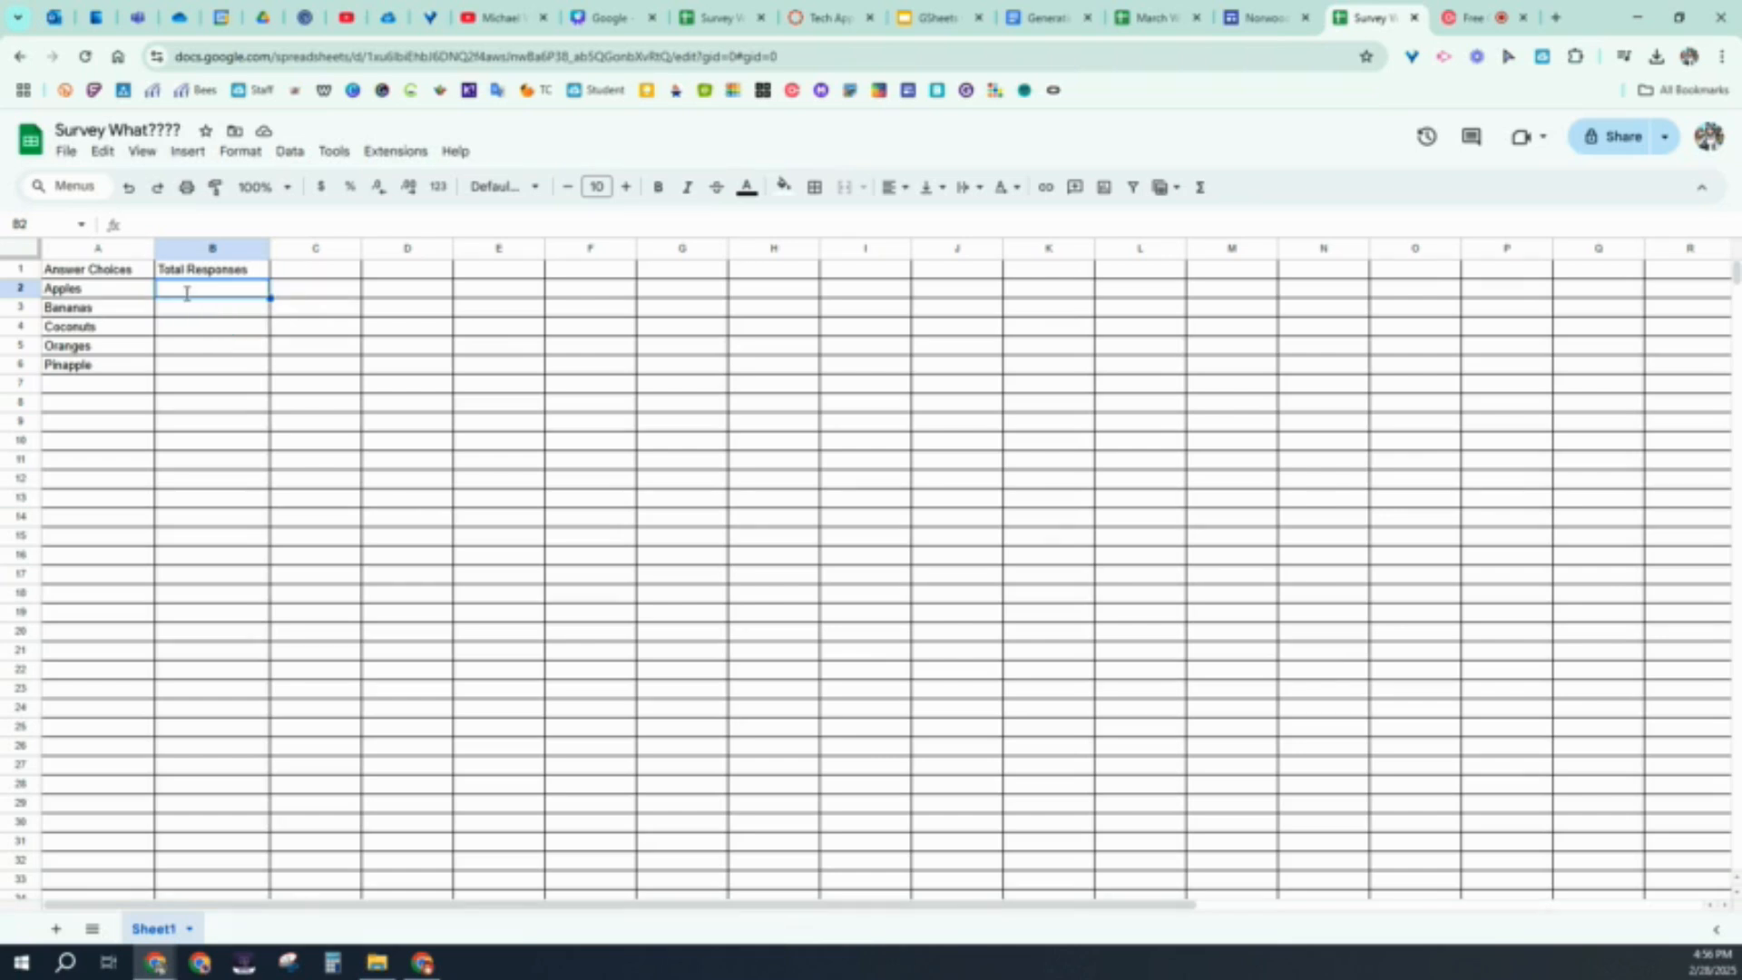
type("5")
key("Return")
type("12")
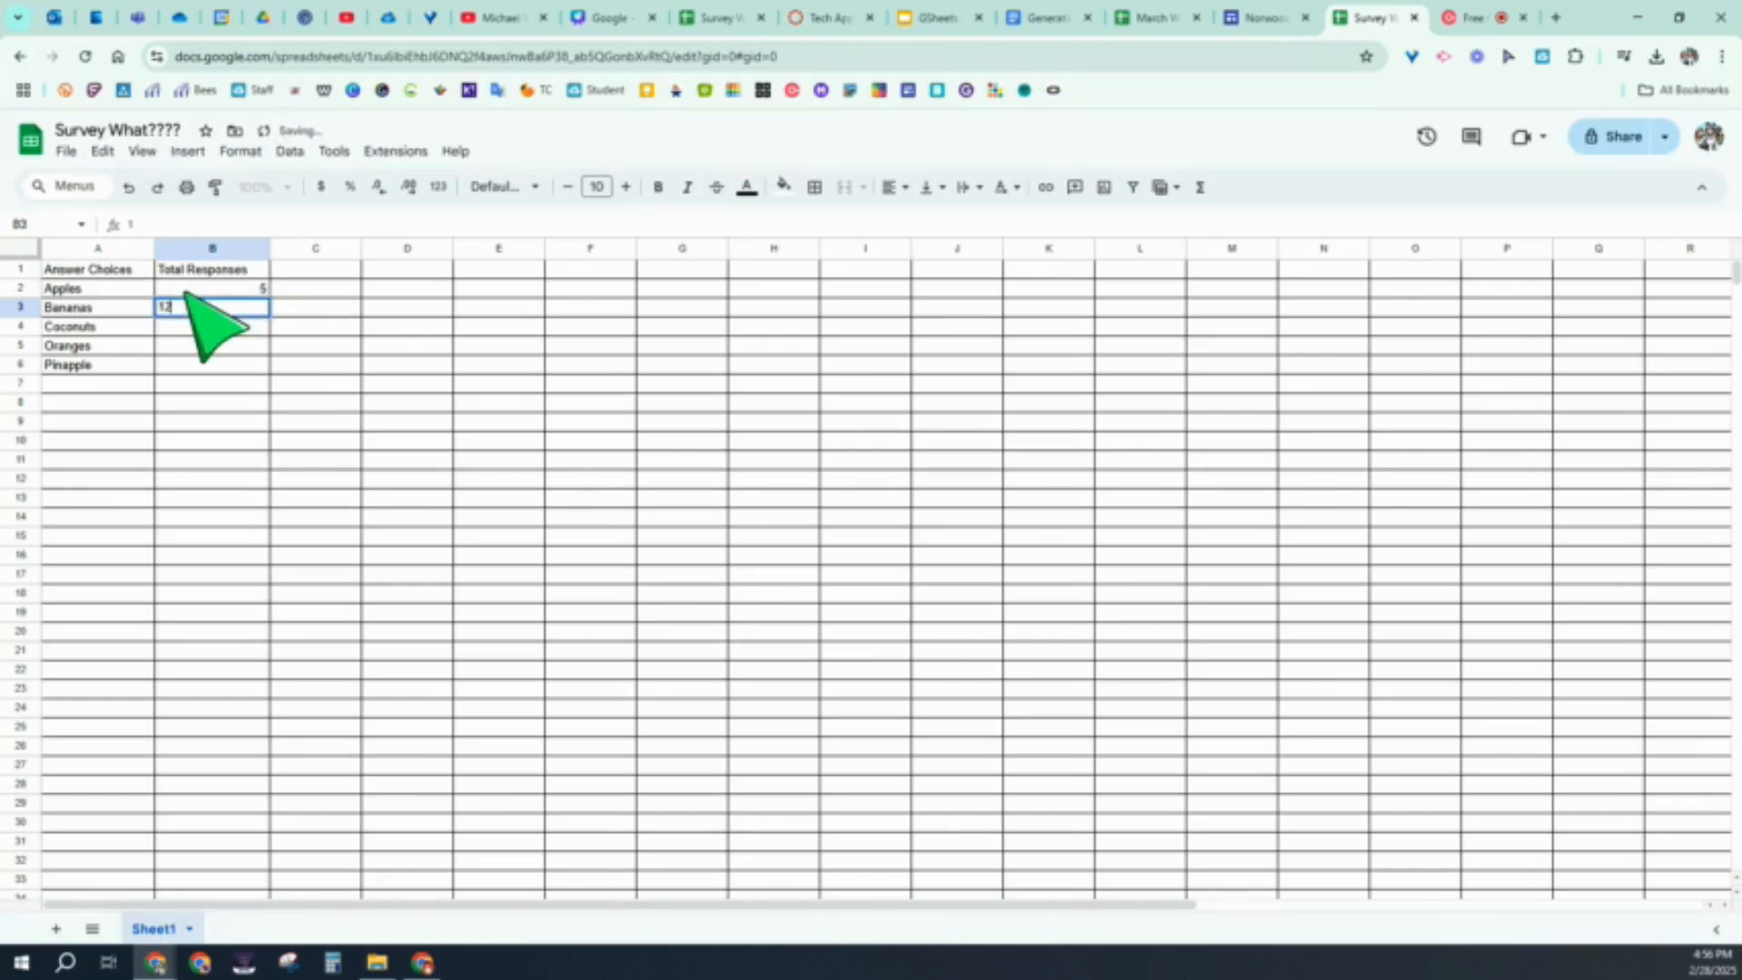
key("Return")
type("6")
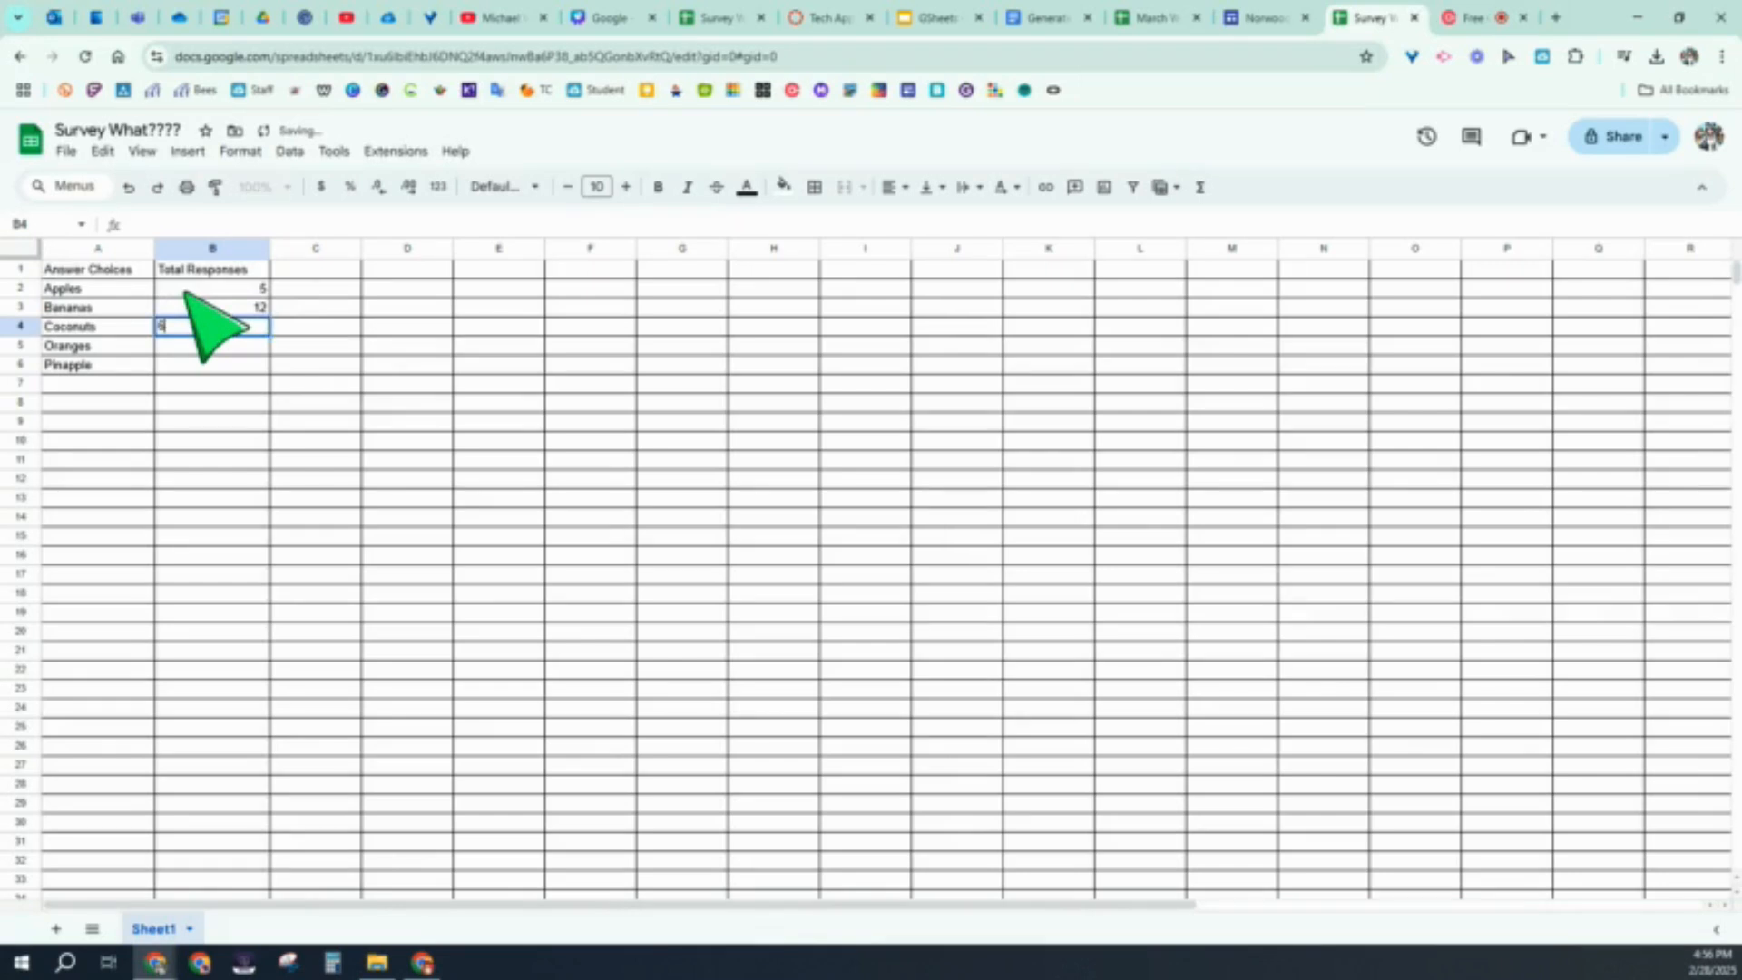
key("Return")
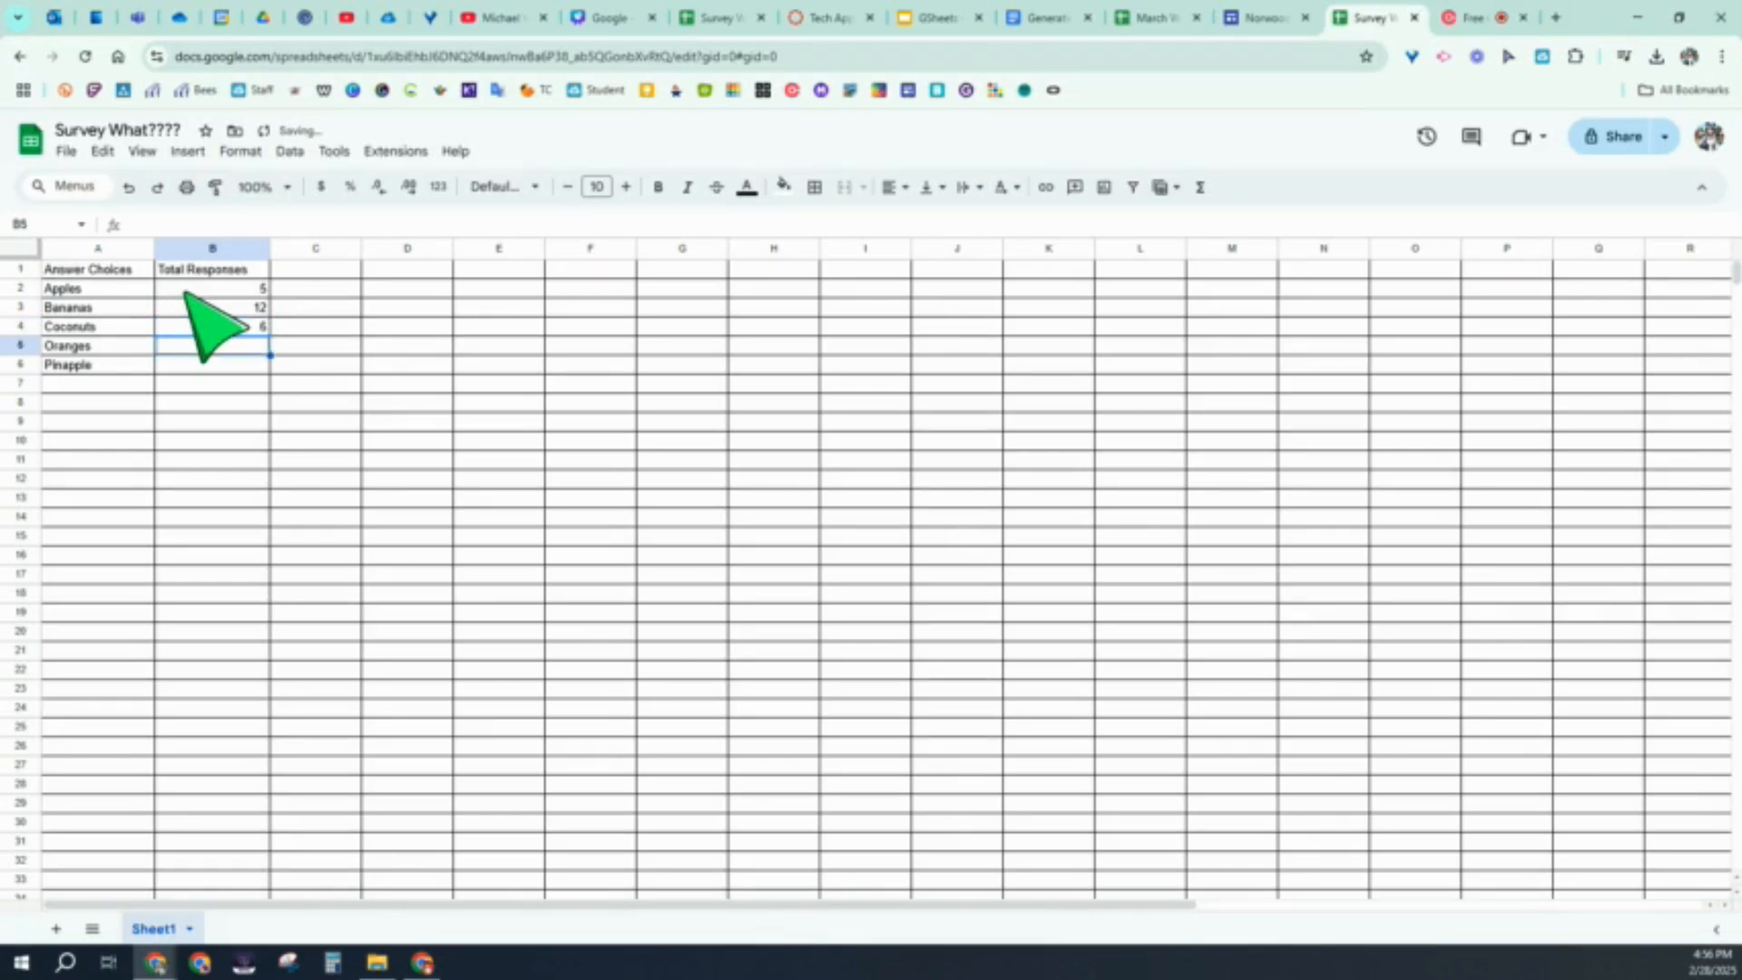
type("1")
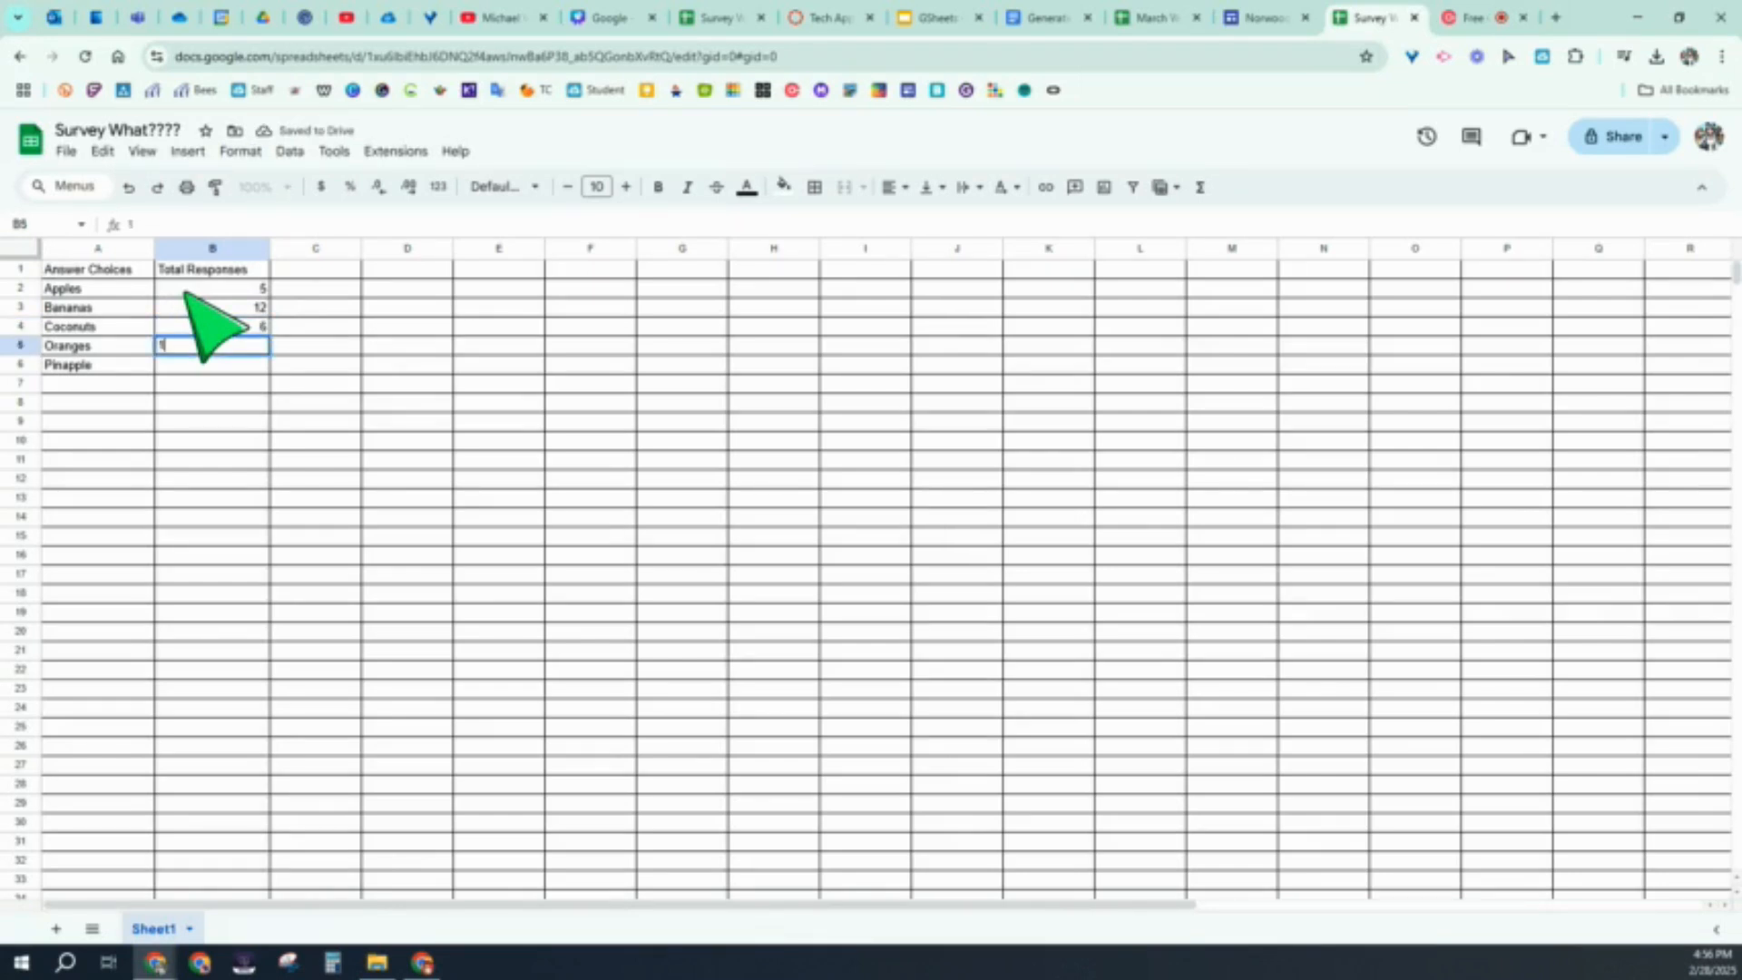
type("3")
key("Return")
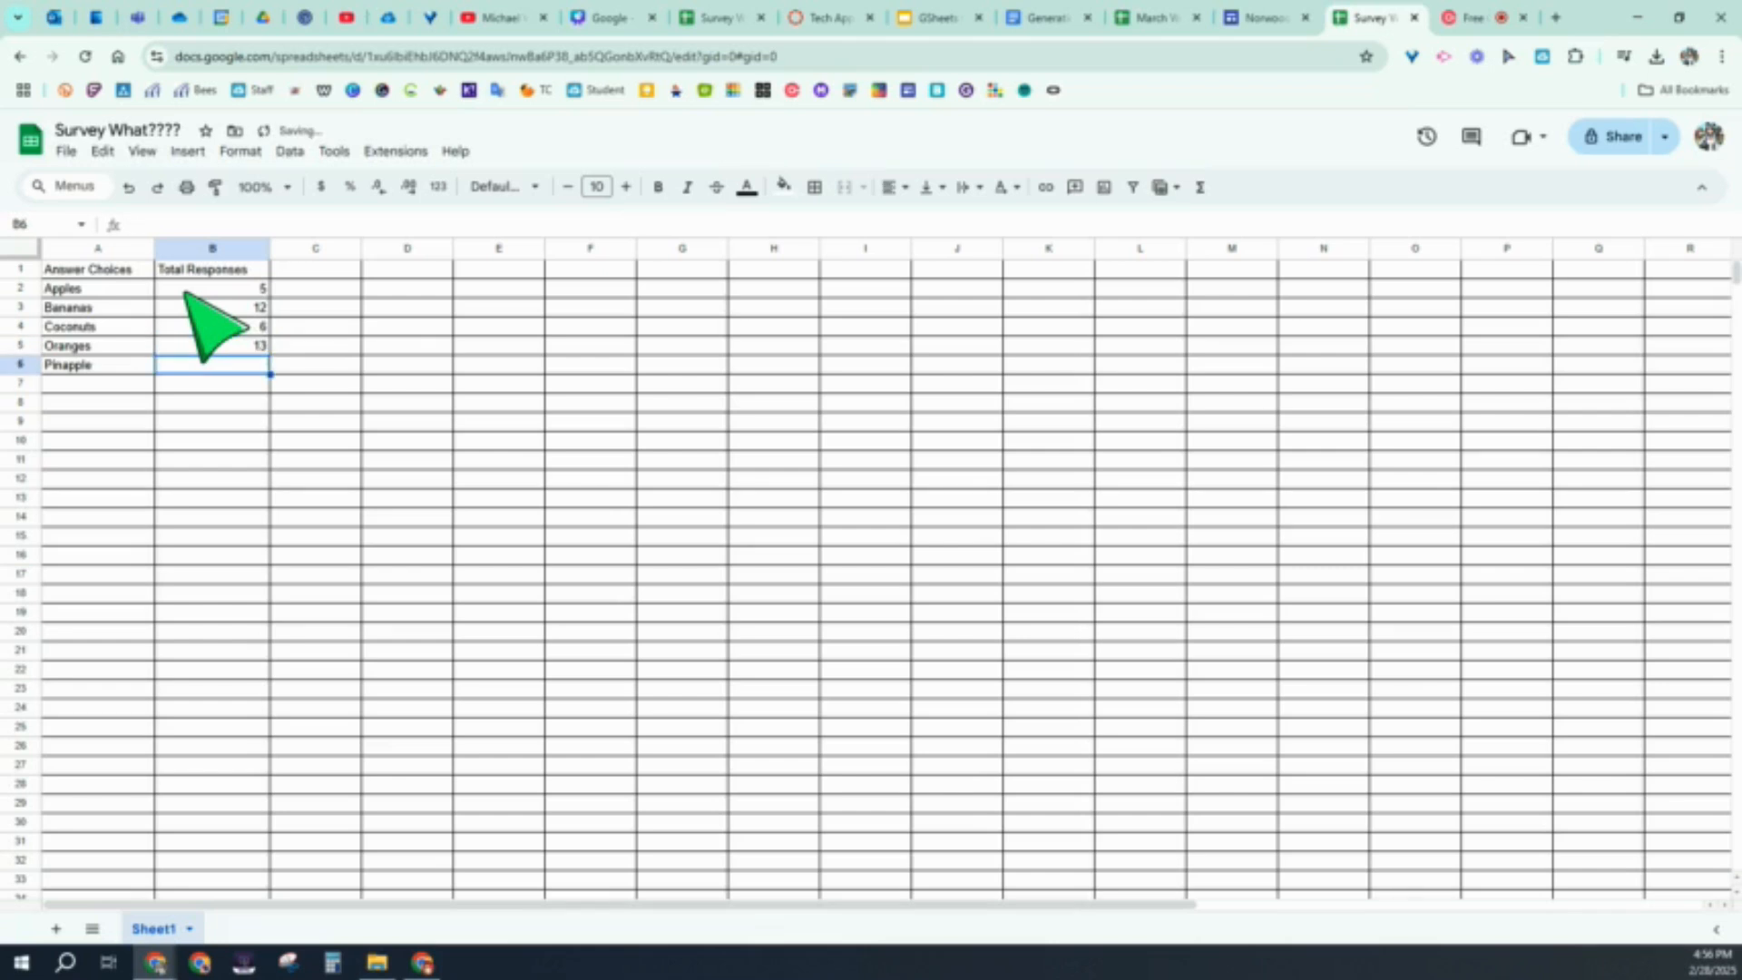
type("9")
key("Return")
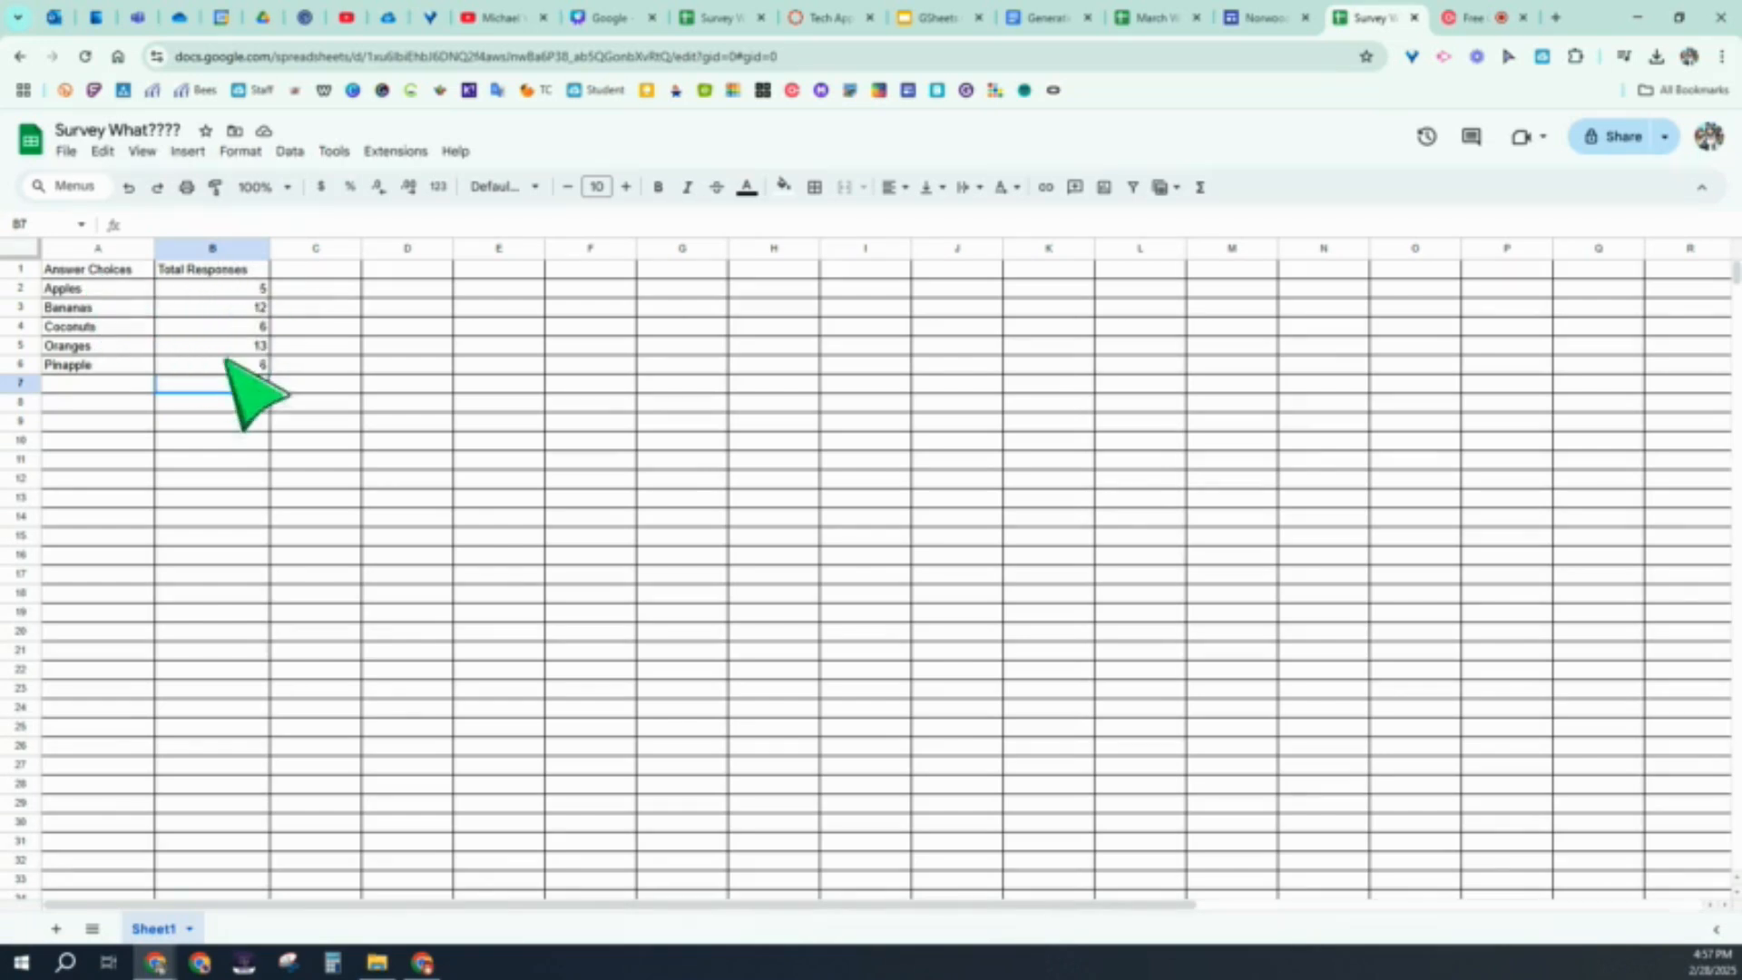
Step: Format the text of the whole table A1:B6 as bold and dark blue
left_click(97, 269)
left_click_drag(97, 269, 233, 362)
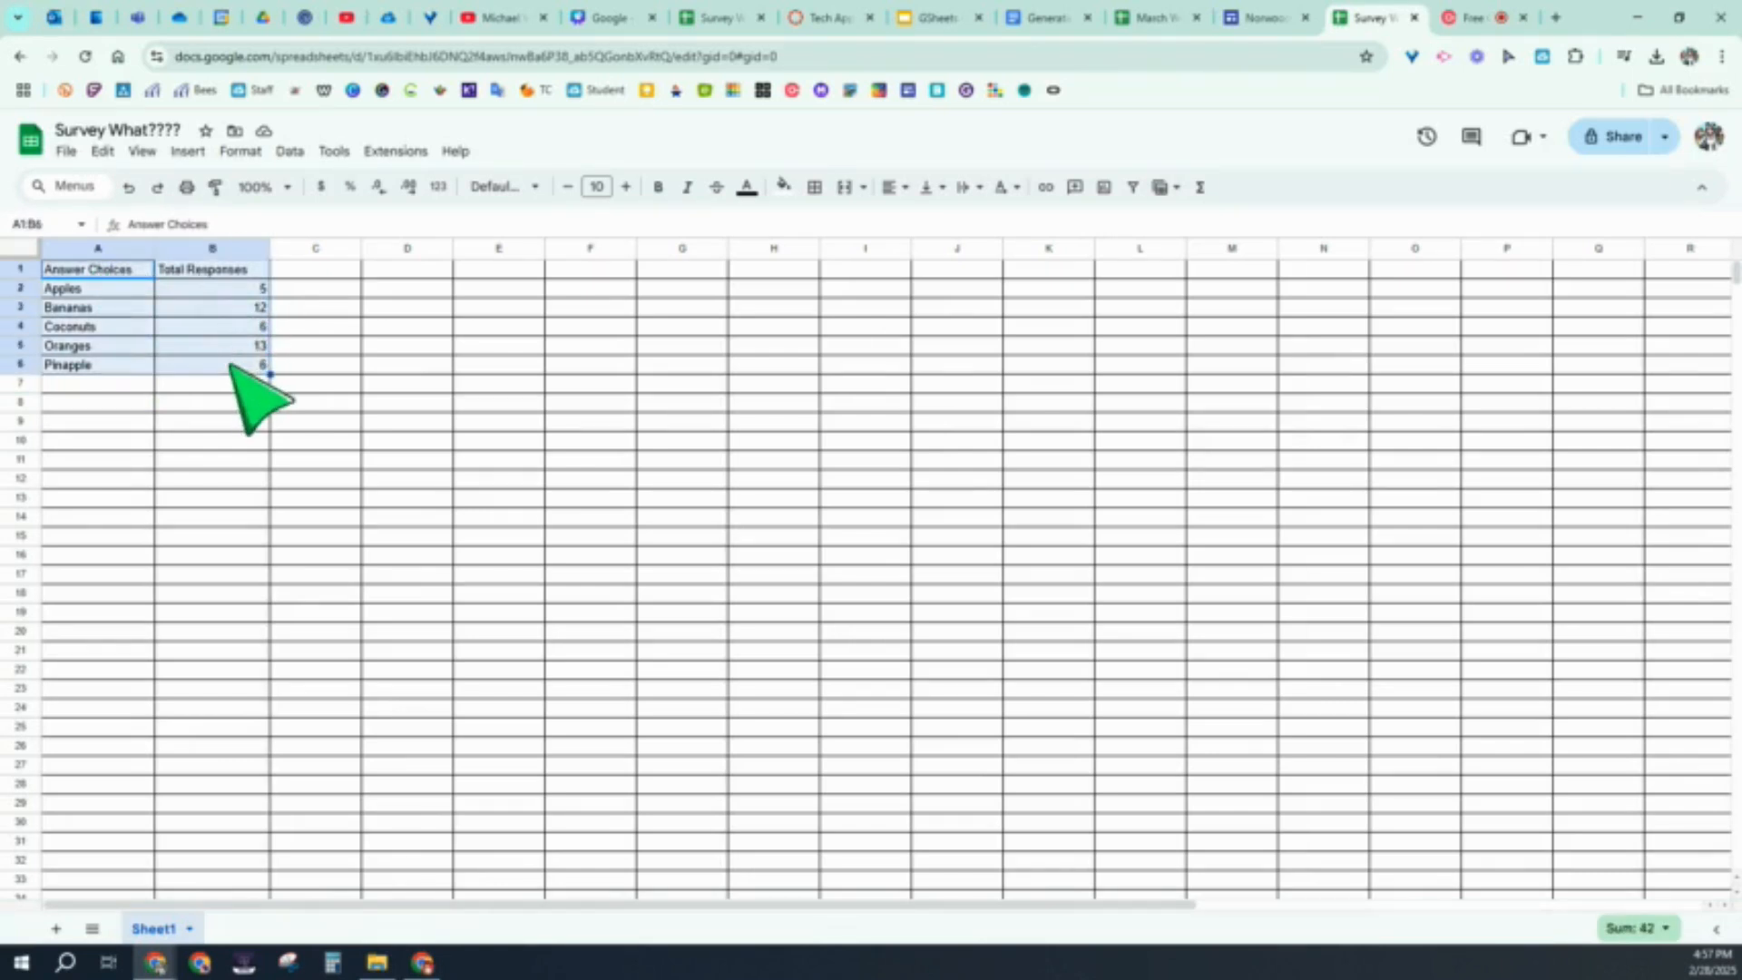
left_click(747, 188)
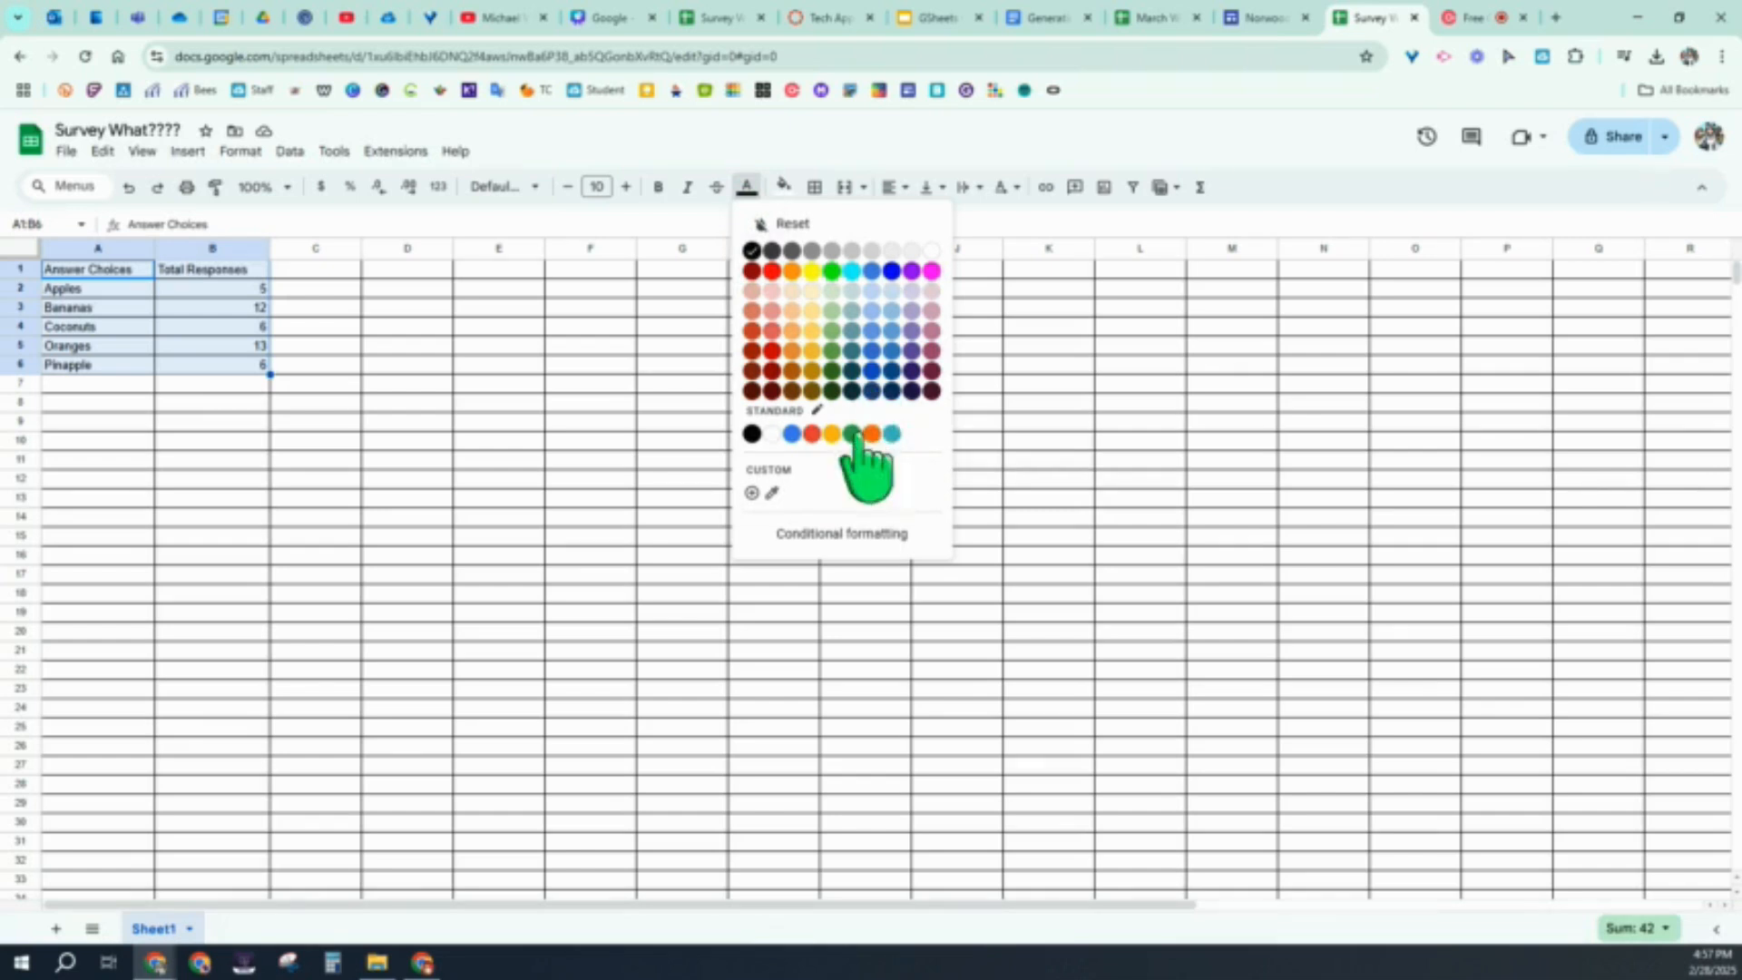
left_click(894, 374)
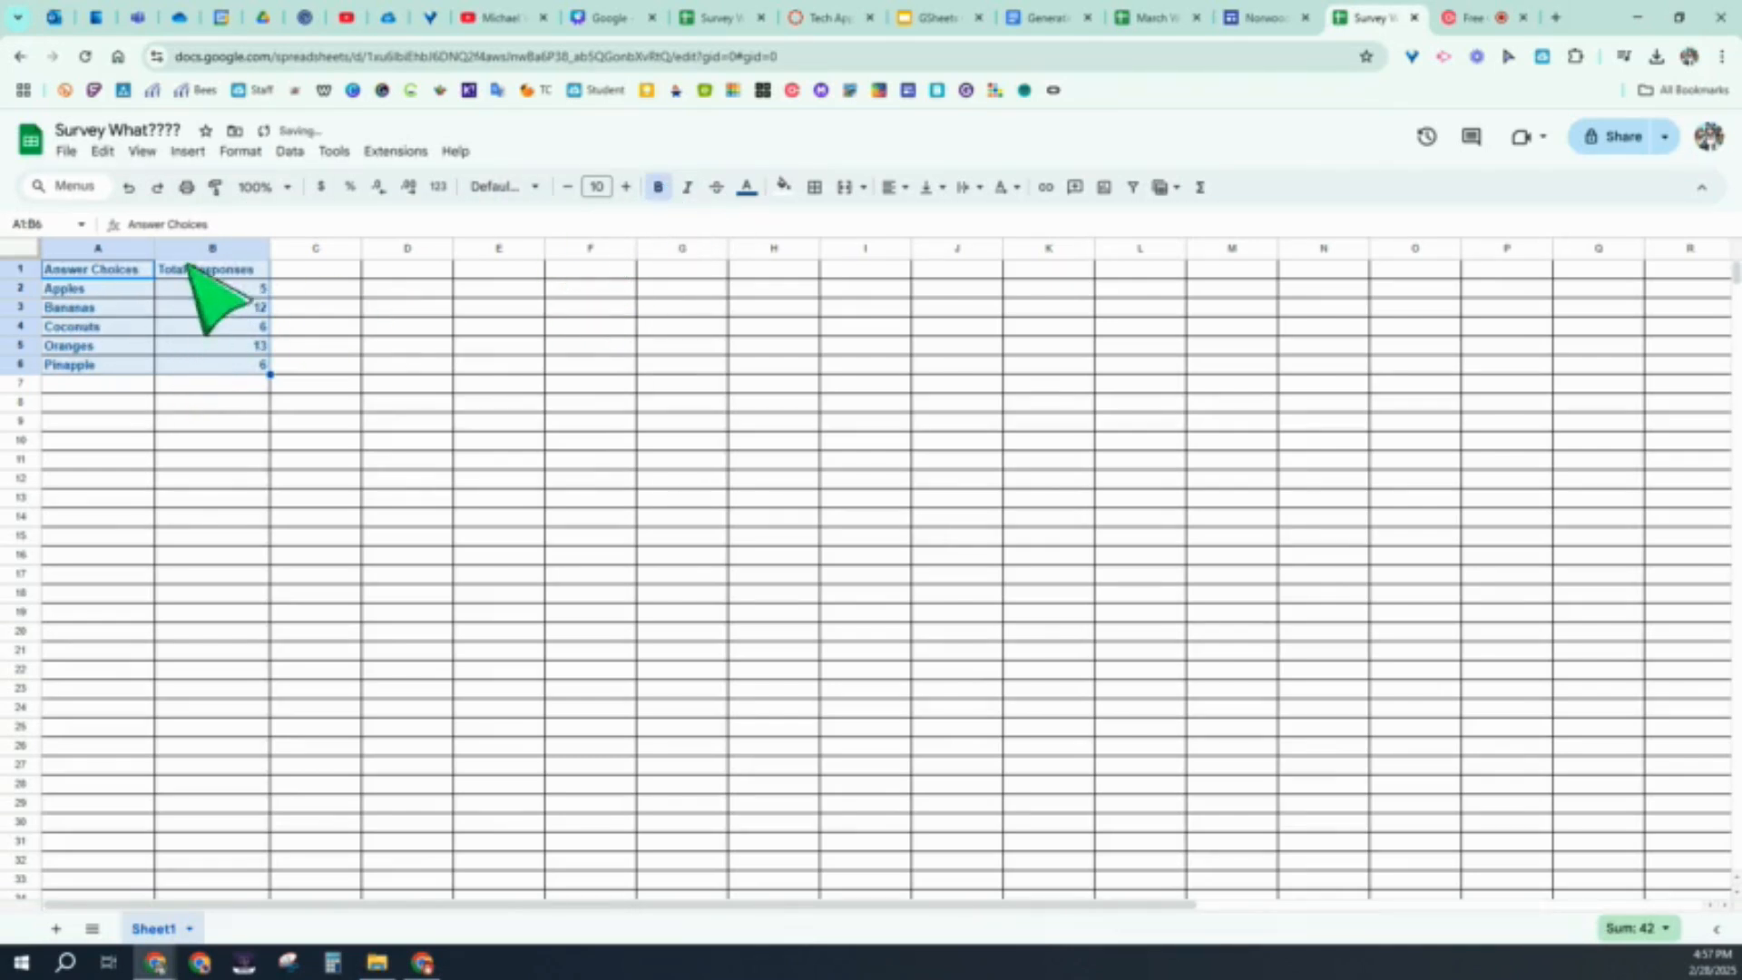
left_click(187, 361)
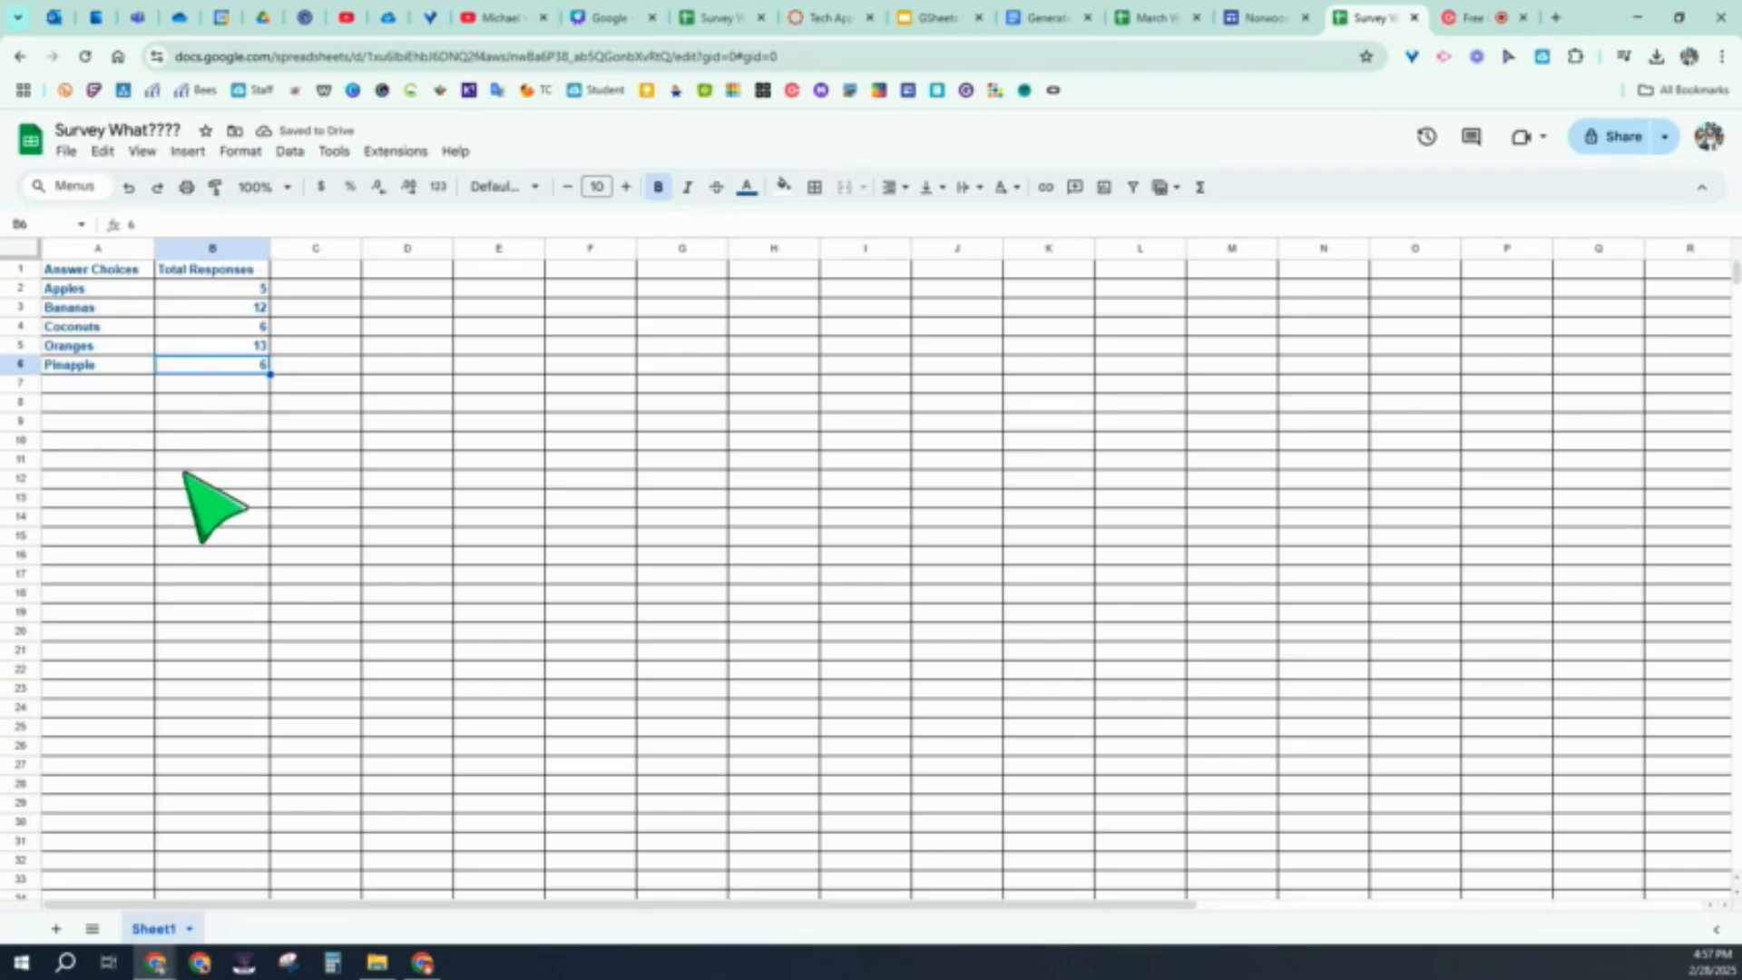